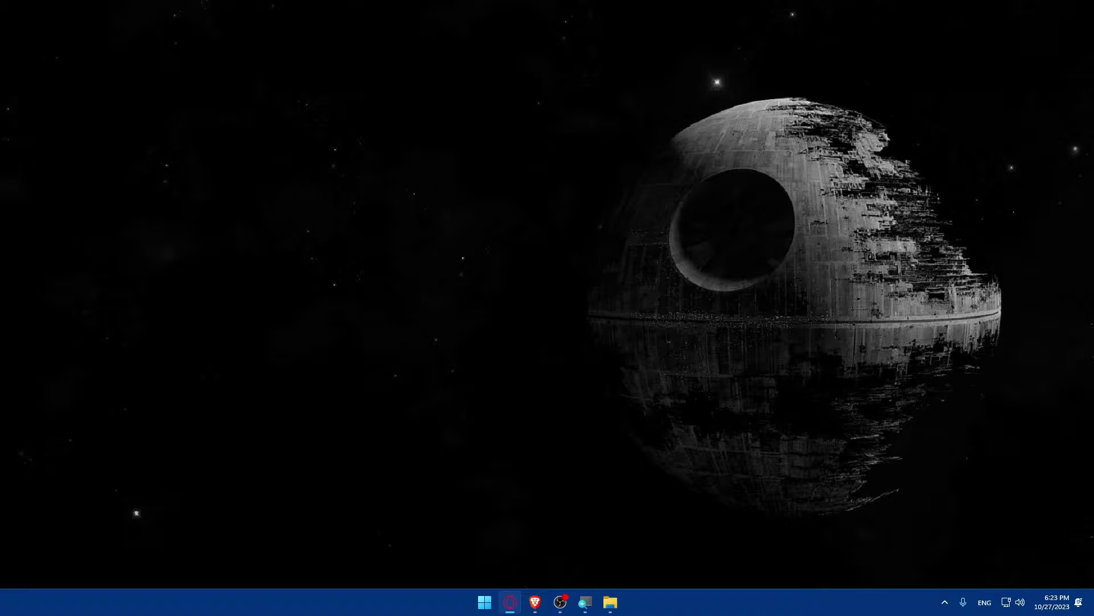
Launch Brave and load zendrop.com to reach the 'Meet Zendrop.' landing page
click(534, 602)
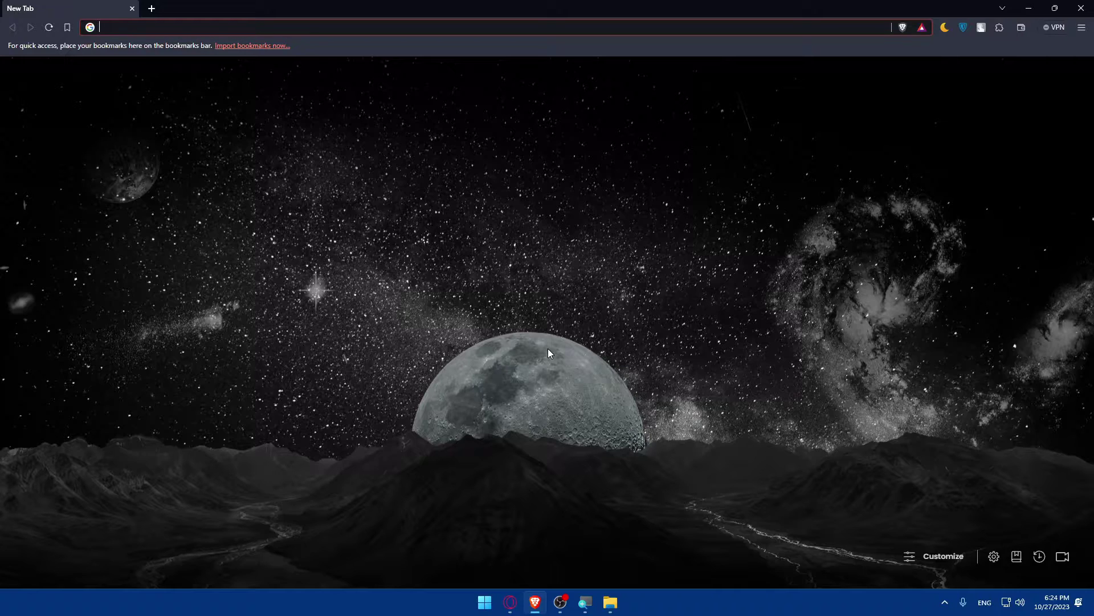
click(201, 32)
text(zendrop)
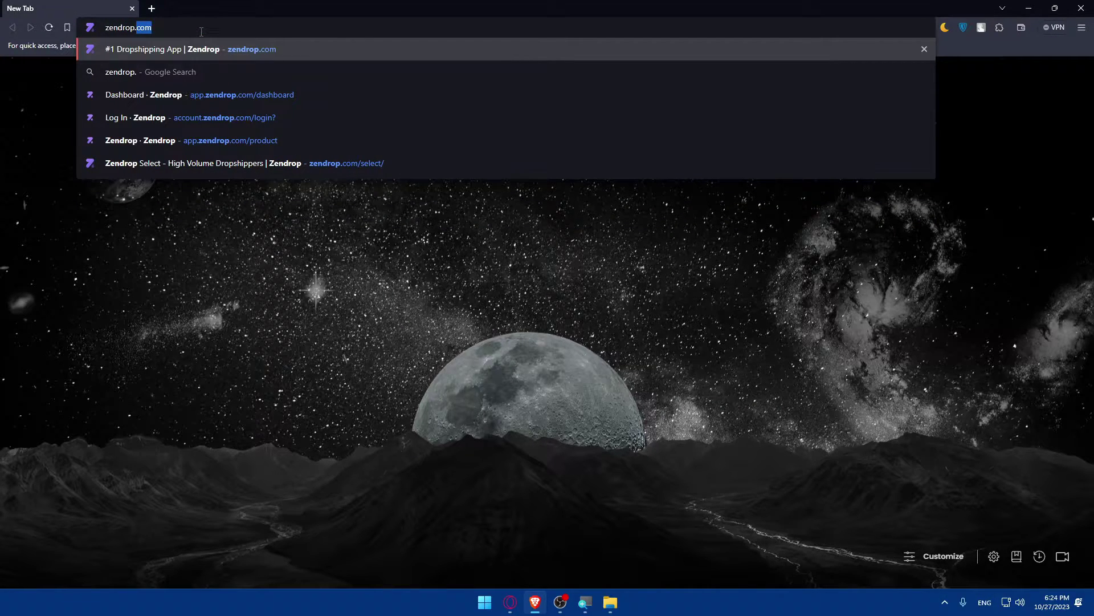
text(.com)
key(Return)
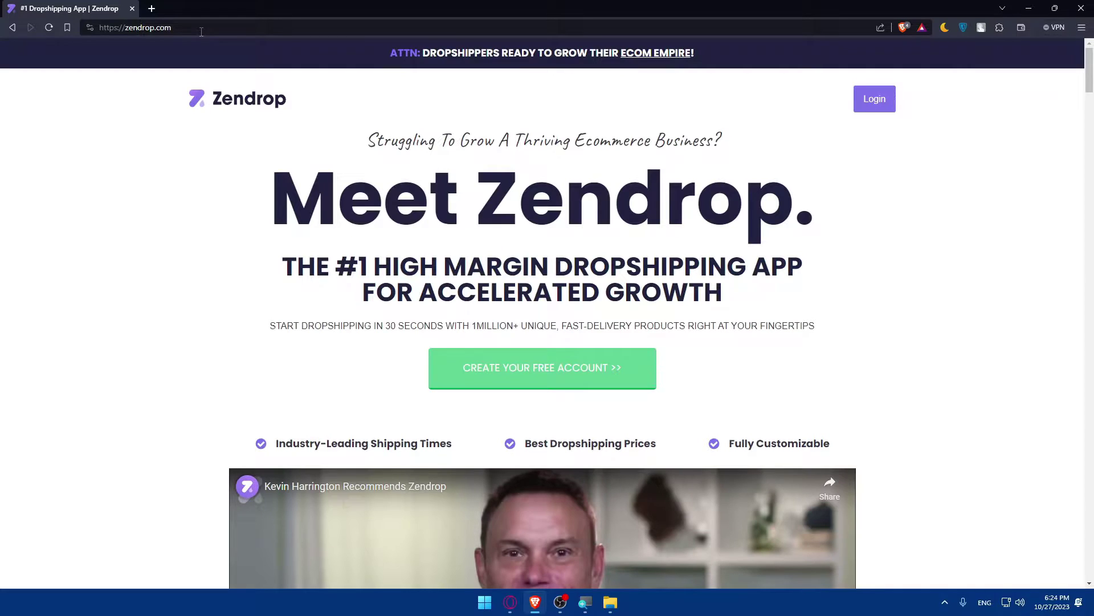
scroll(450, 228, down, 5)
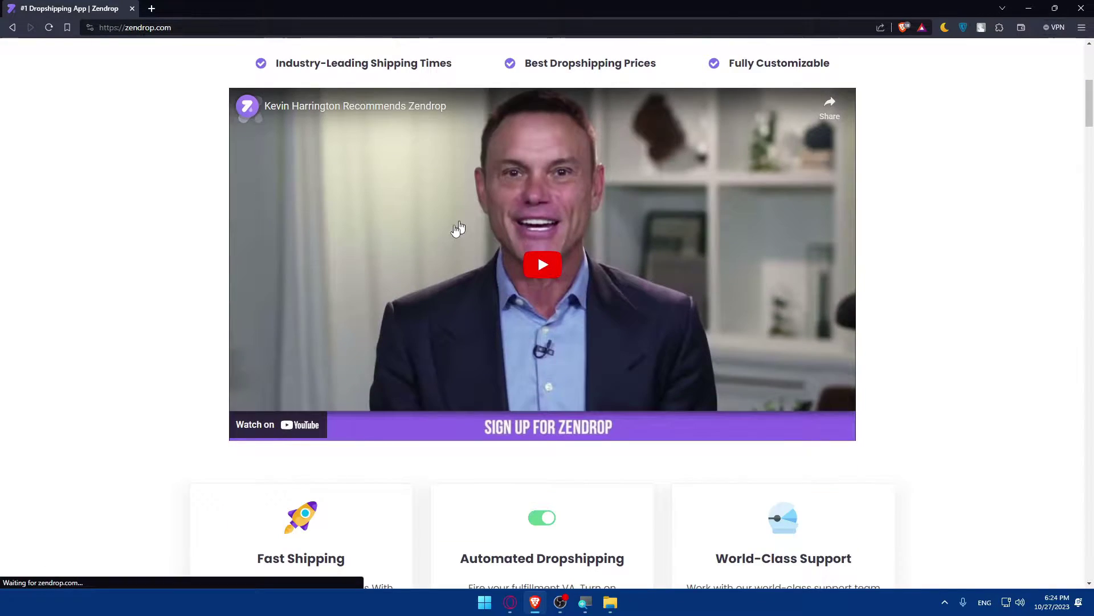
click(554, 294)
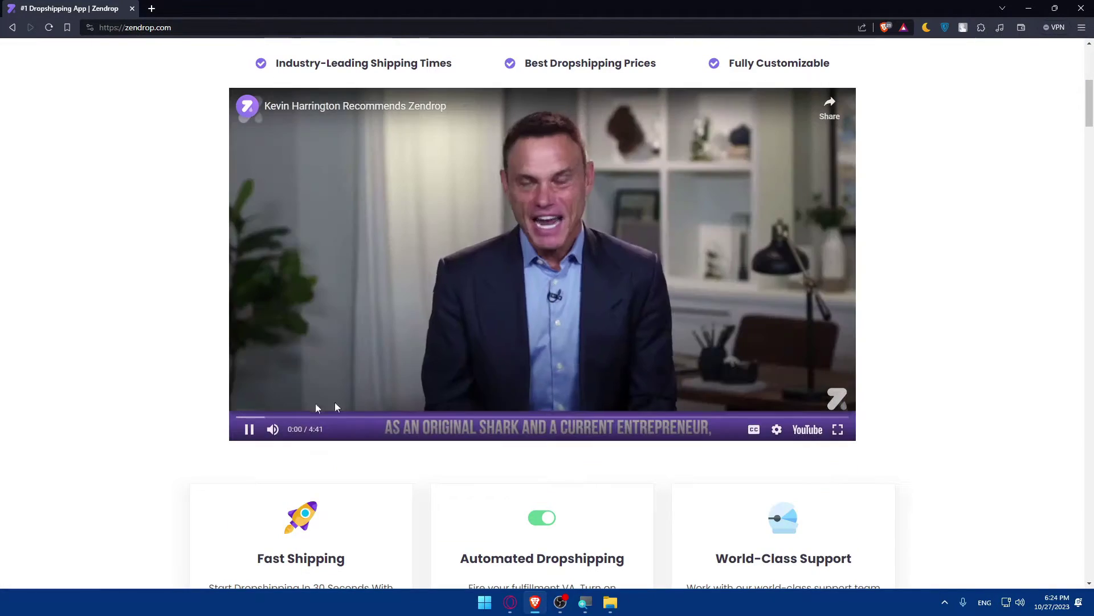
click(249, 430)
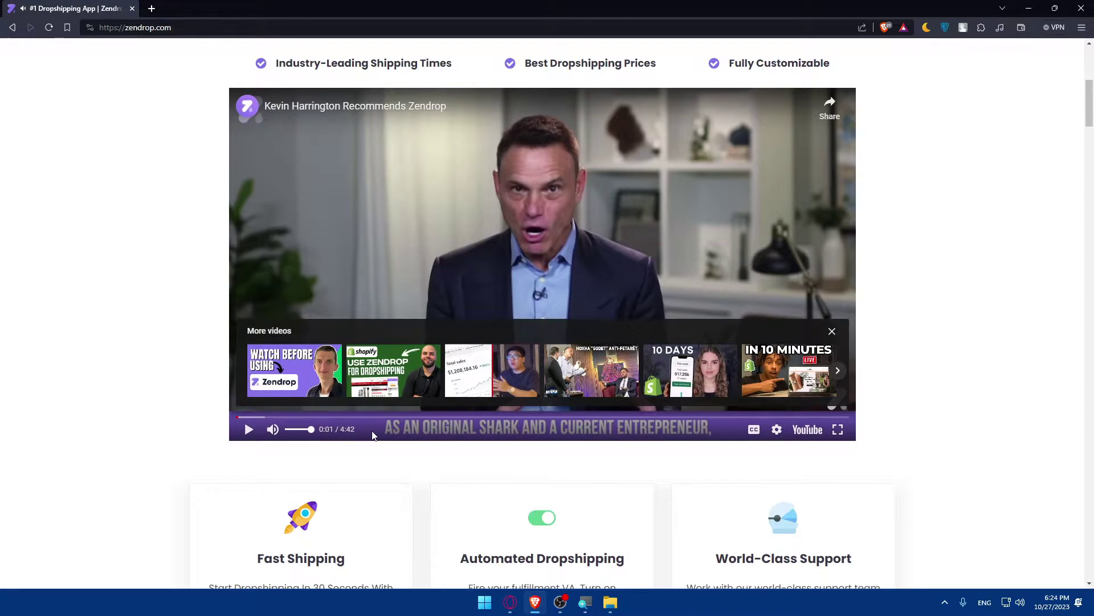
scroll(479, 298, down, 4)
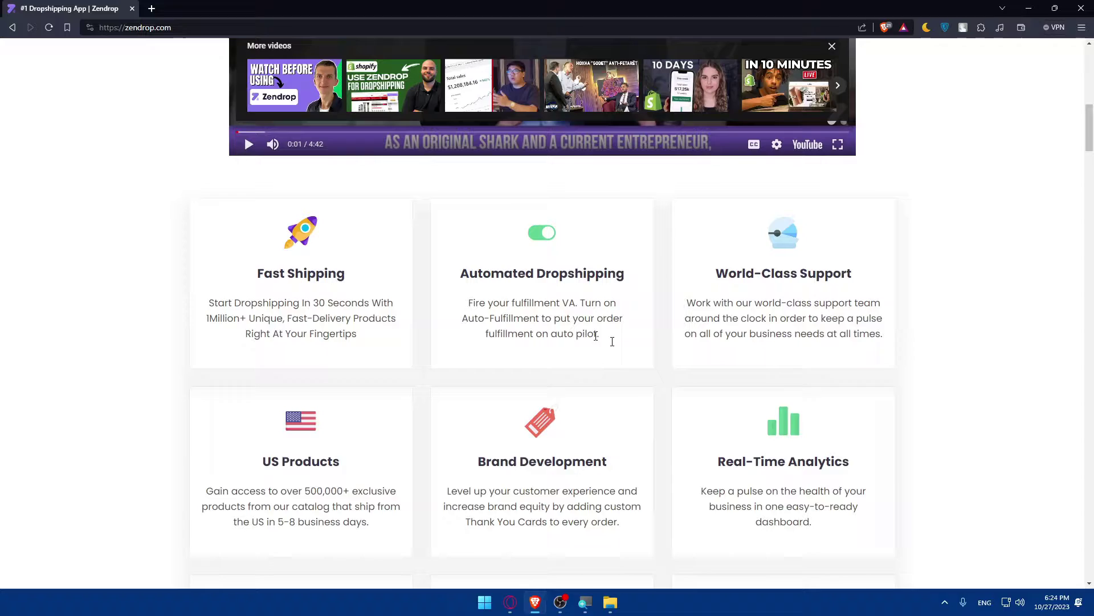
scroll(547, 342, down, 4)
scroll(487, 354, down, 8)
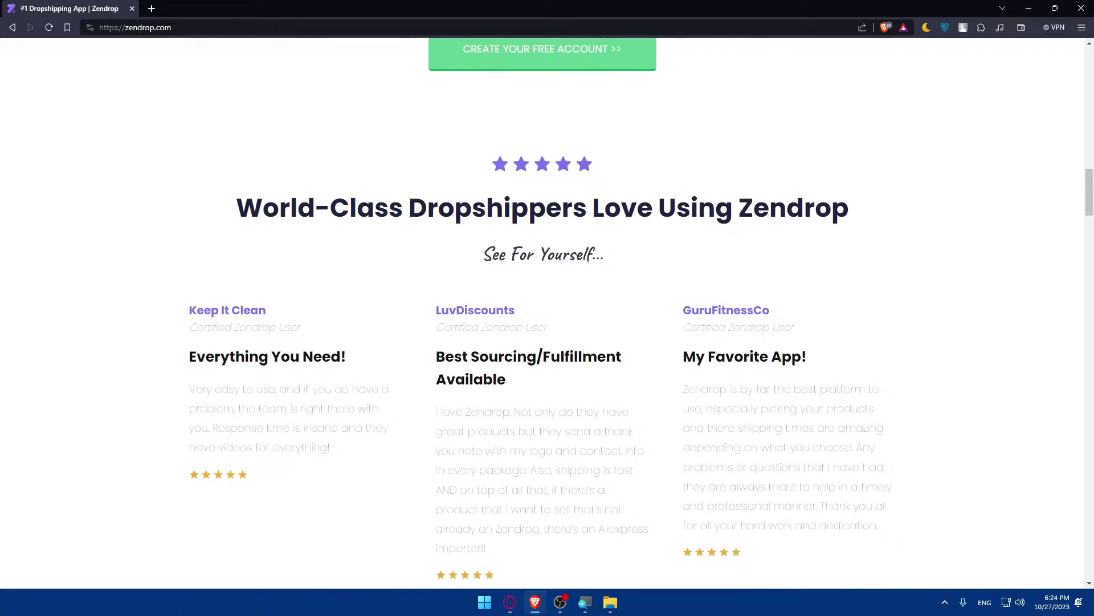
scroll(489, 336, down, 13)
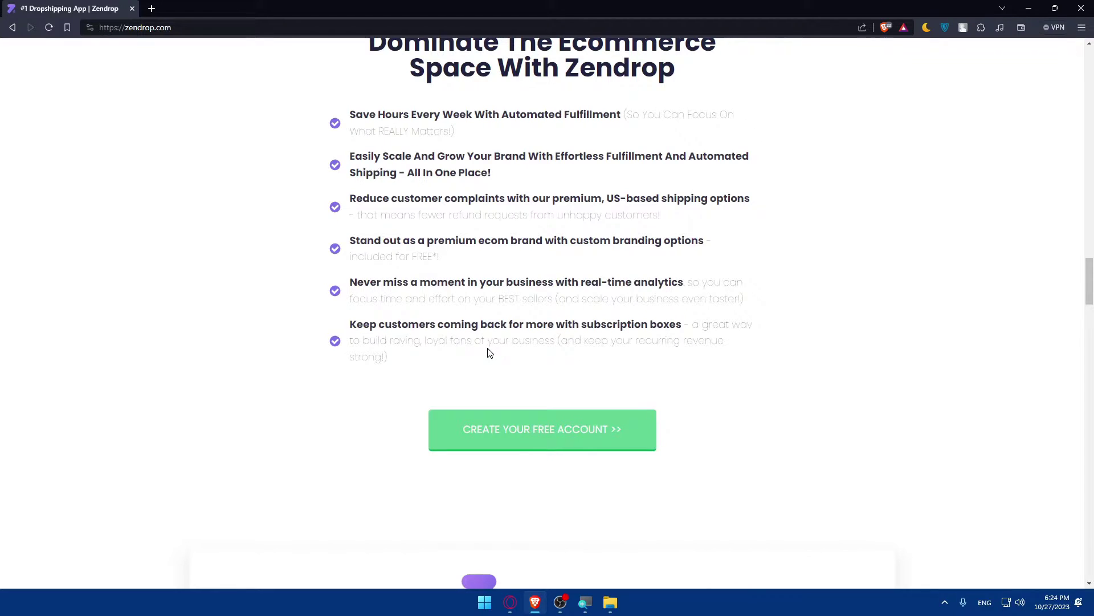
scroll(489, 354, down, 7)
scroll(503, 357, down, 17)
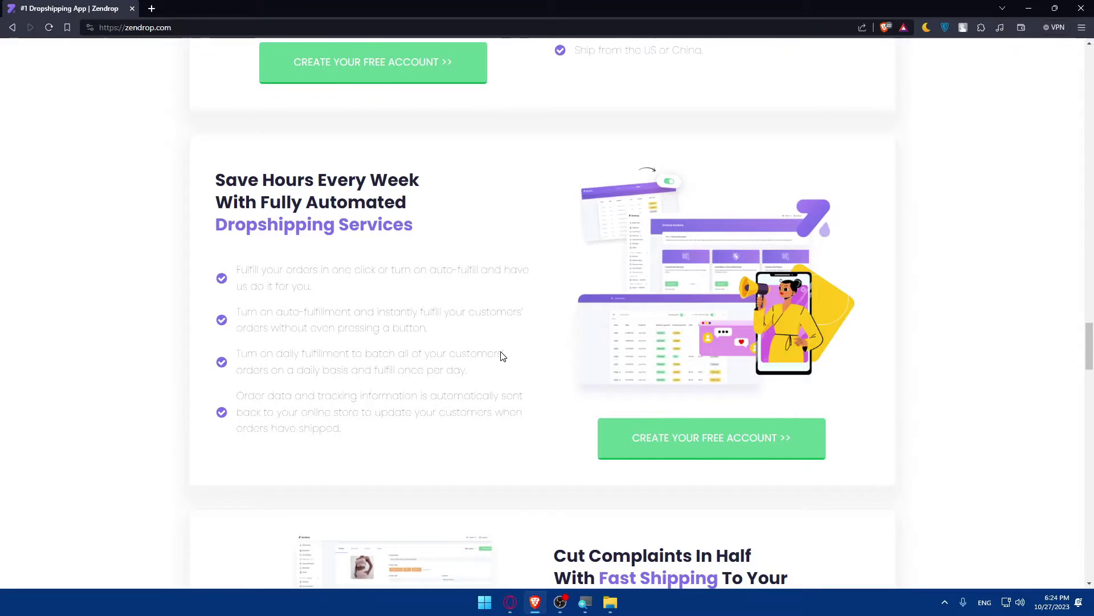
scroll(502, 356, up, 20)
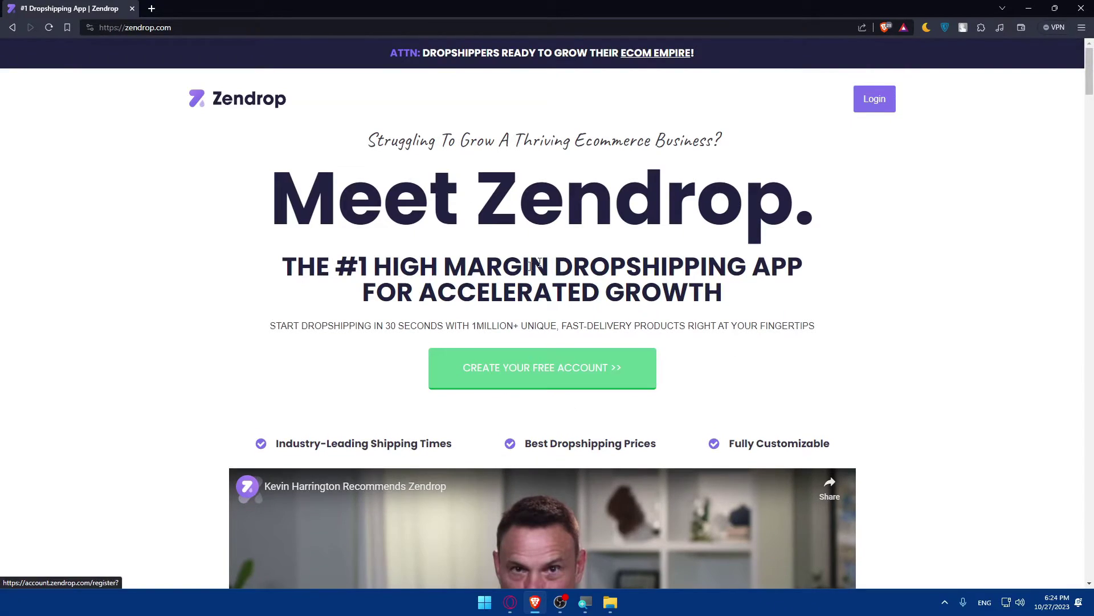
Go to the Zendrop login page via Login at the top right and sign in
click(869, 107)
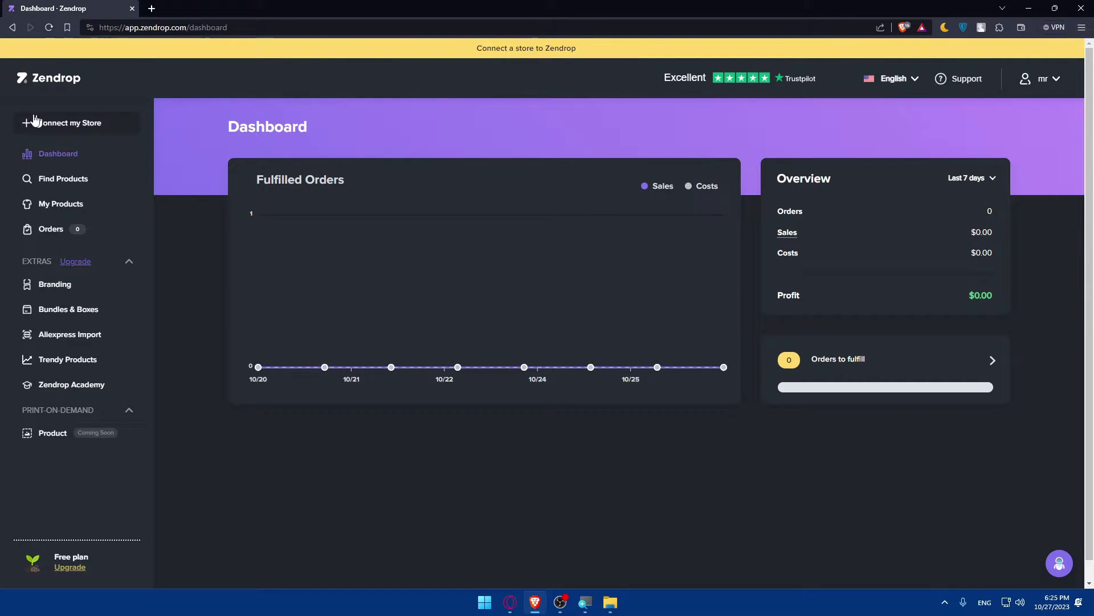
Open Connect my Store and expand the different-platform options showing CommerceHQ and WooCommerce
click(65, 129)
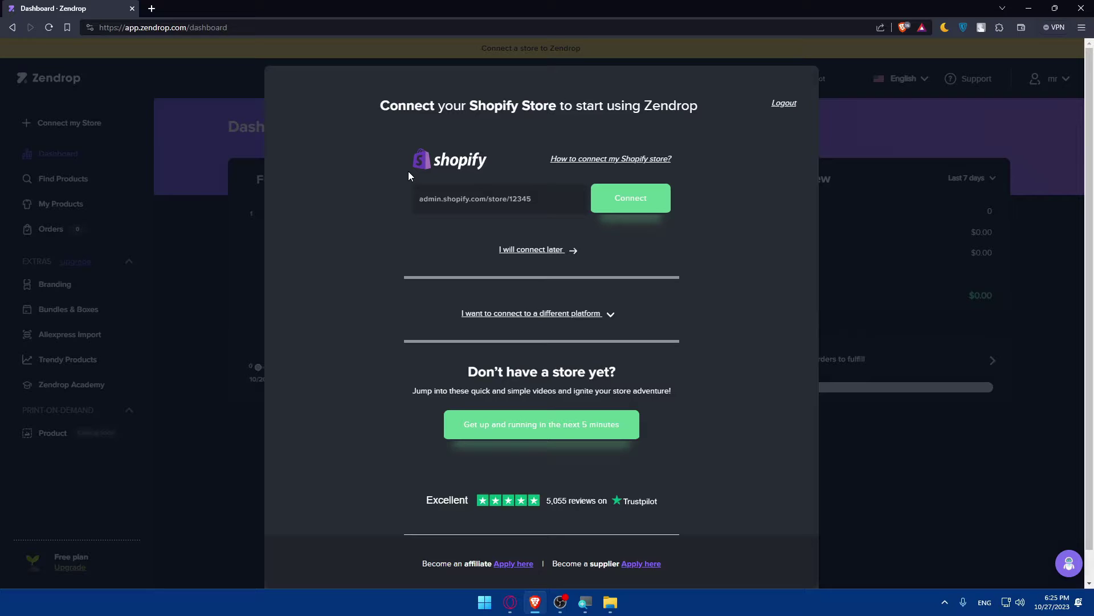
click(548, 200)
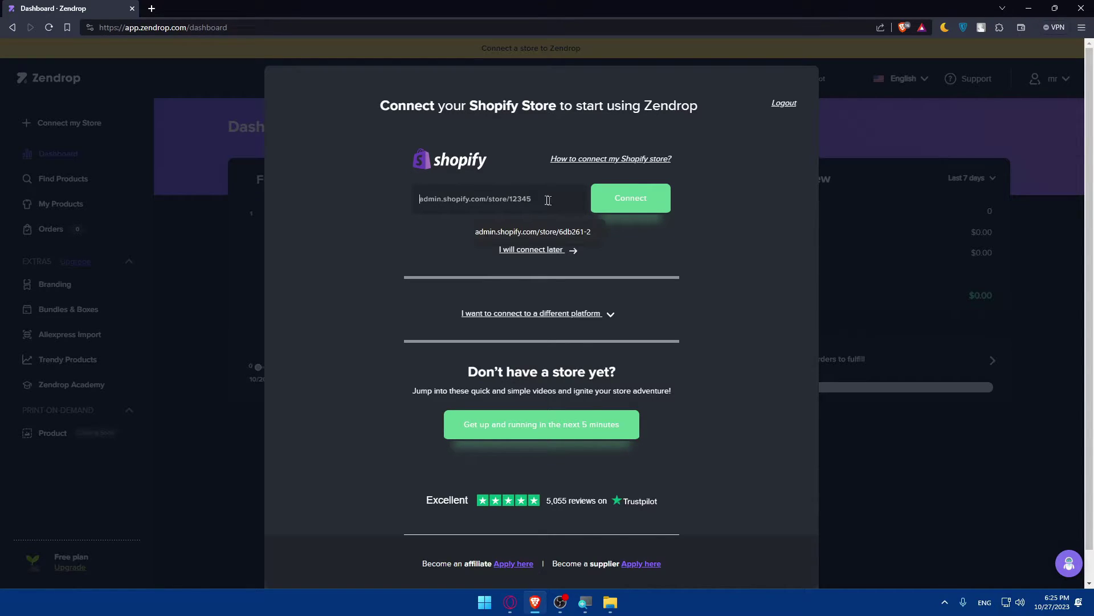
click(398, 207)
triple_click(437, 314)
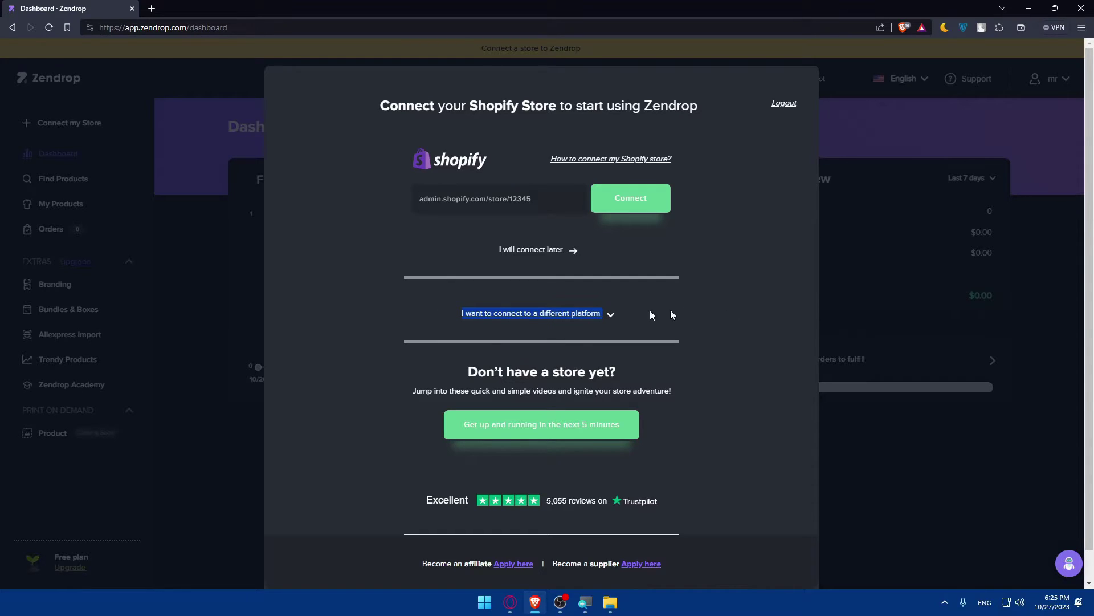
click(684, 317)
click(580, 315)
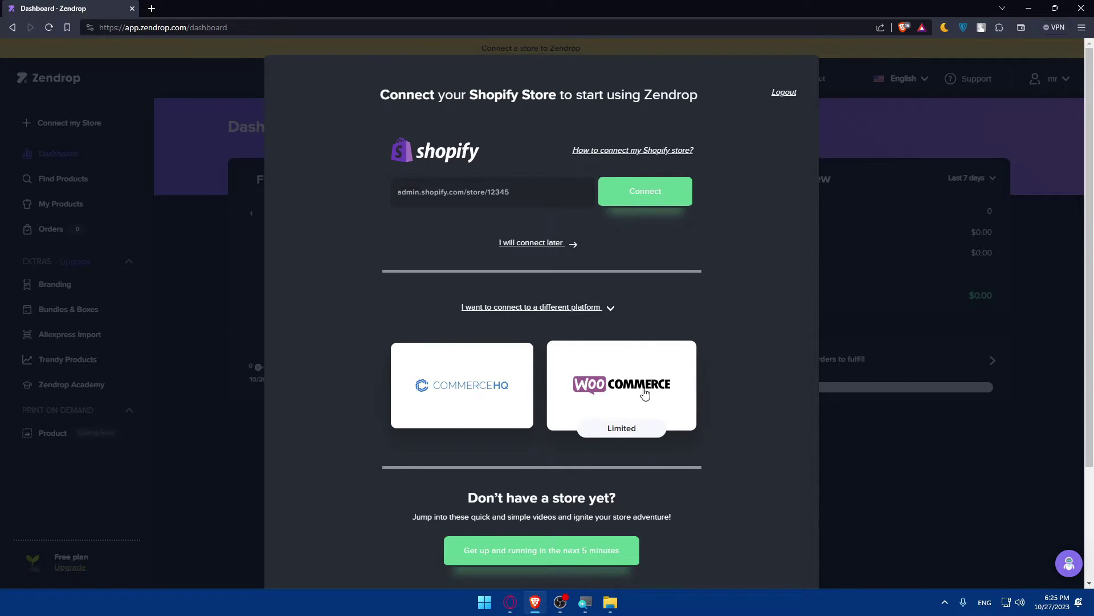
scroll(598, 390, down, 2)
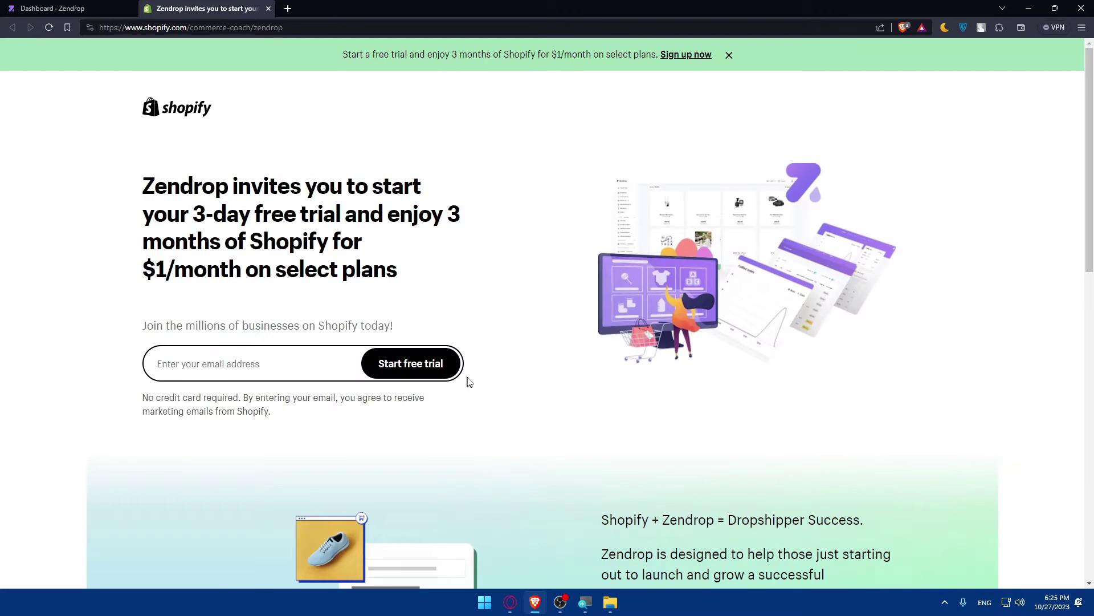
scroll(535, 322, down, 3)
scroll(511, 323, up, 3)
Close the Shopify trial tab and load etsy.com in a new tab
click(268, 9)
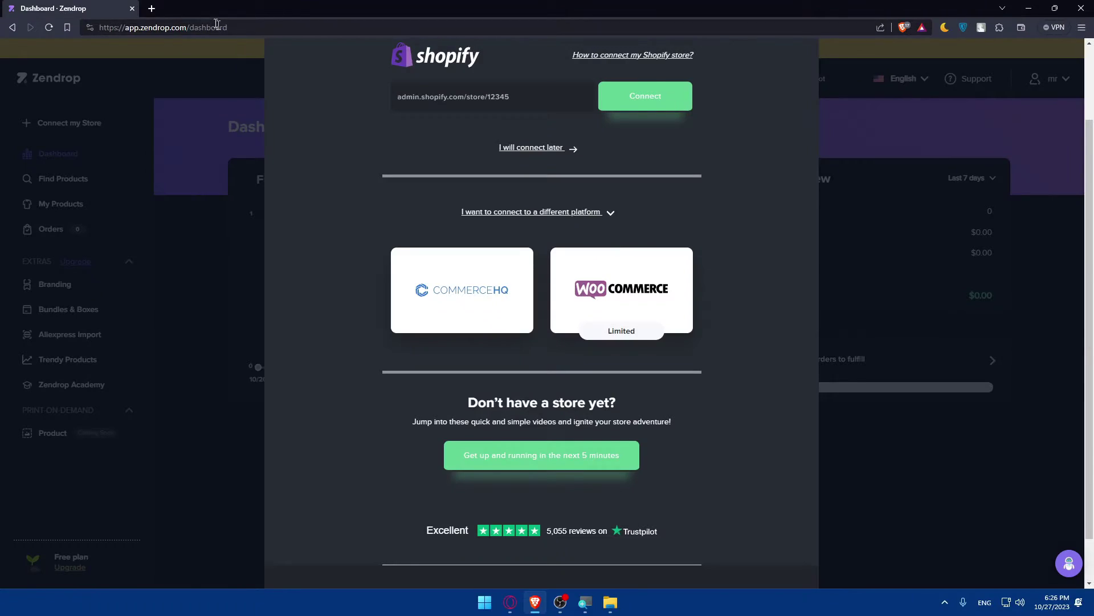
click(151, 9)
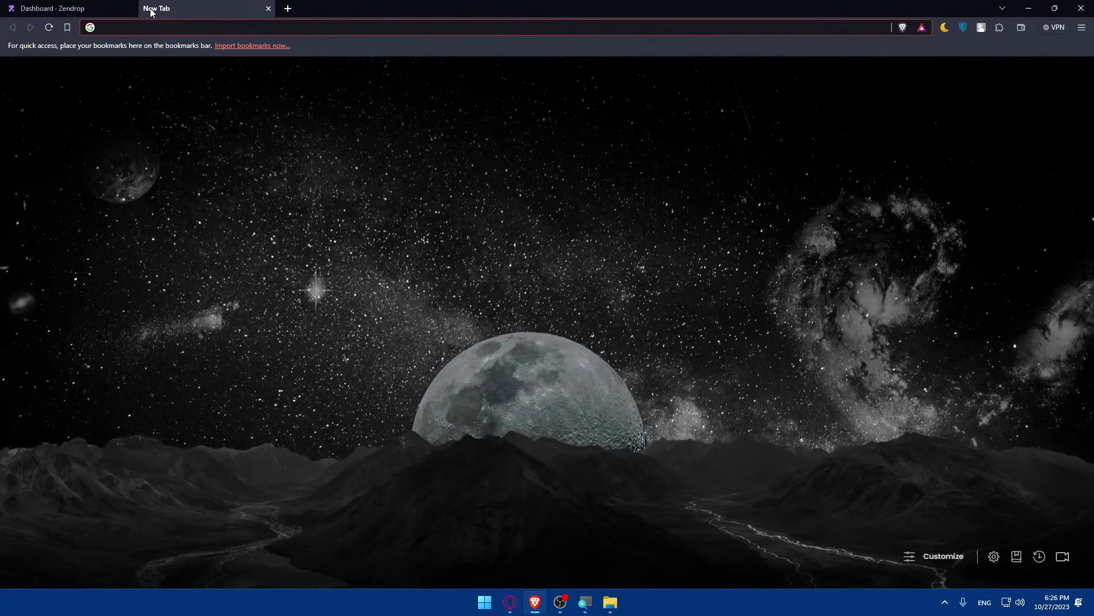
text(etsy)
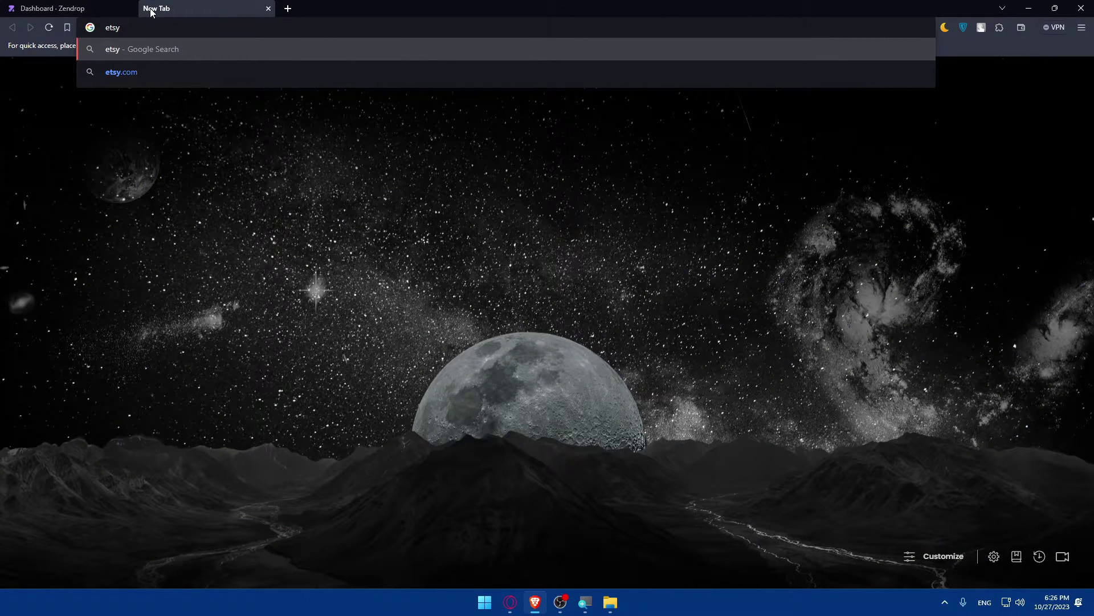
key(BackSpace)
key(BackSpace)
key(BackSpace)
key(BackSpace)
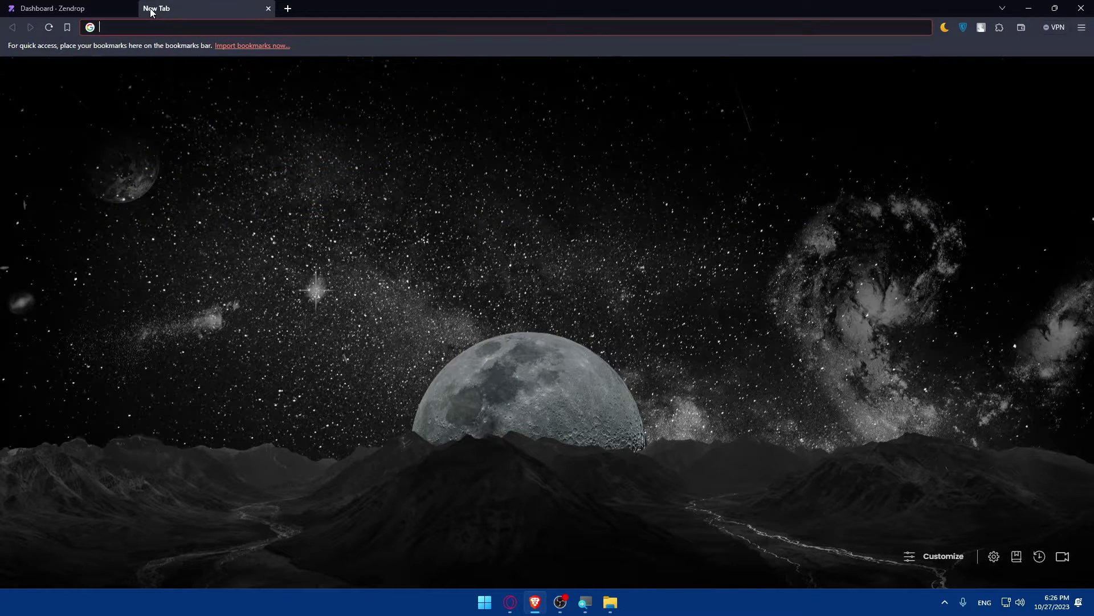
text(etsy)
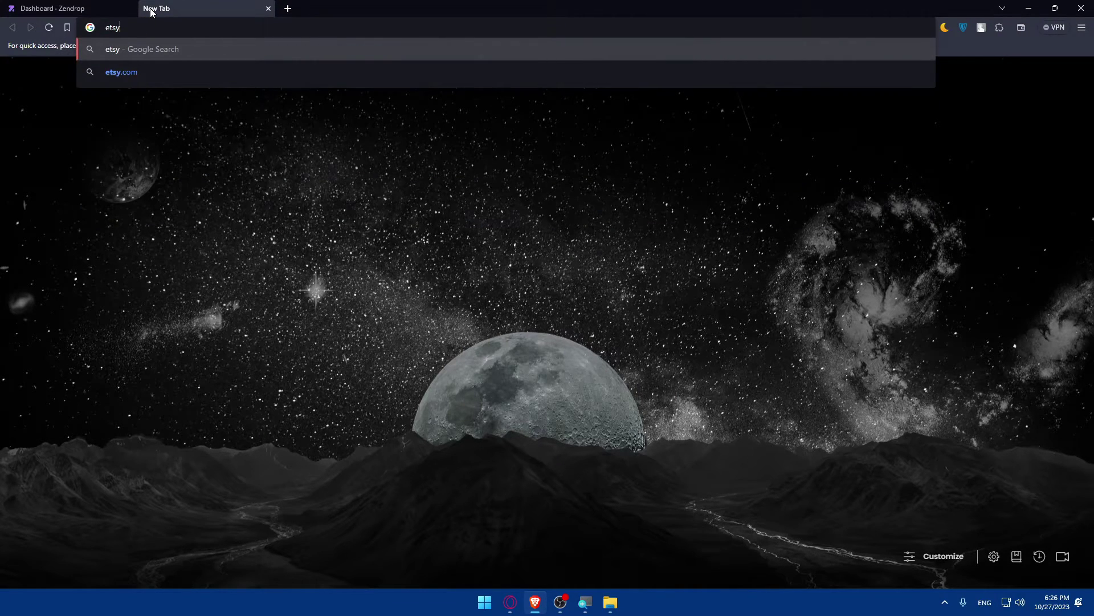
text(.com)
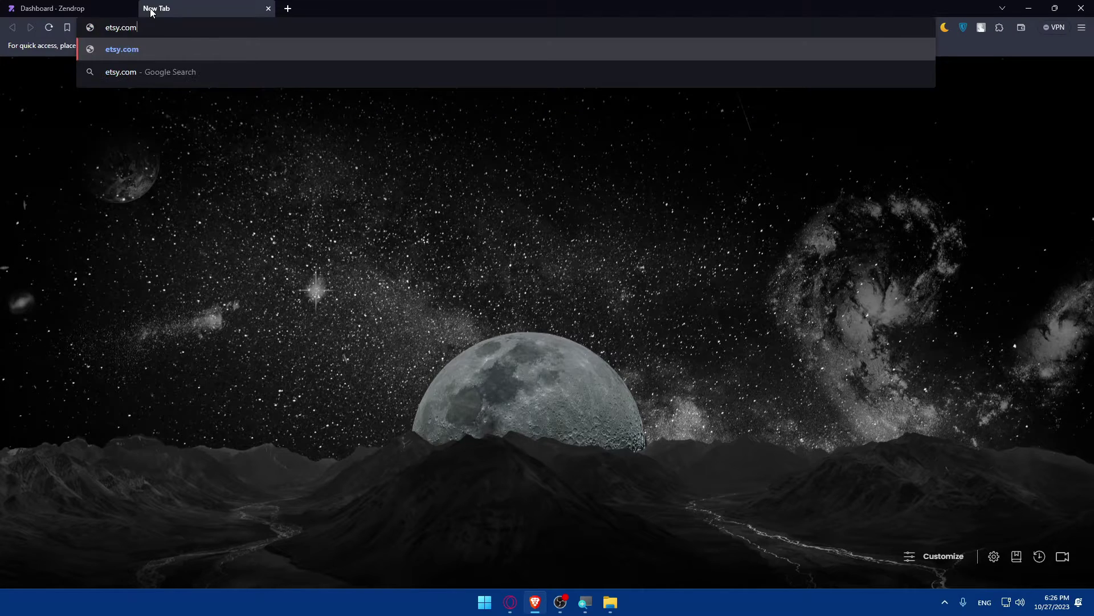
key(Return)
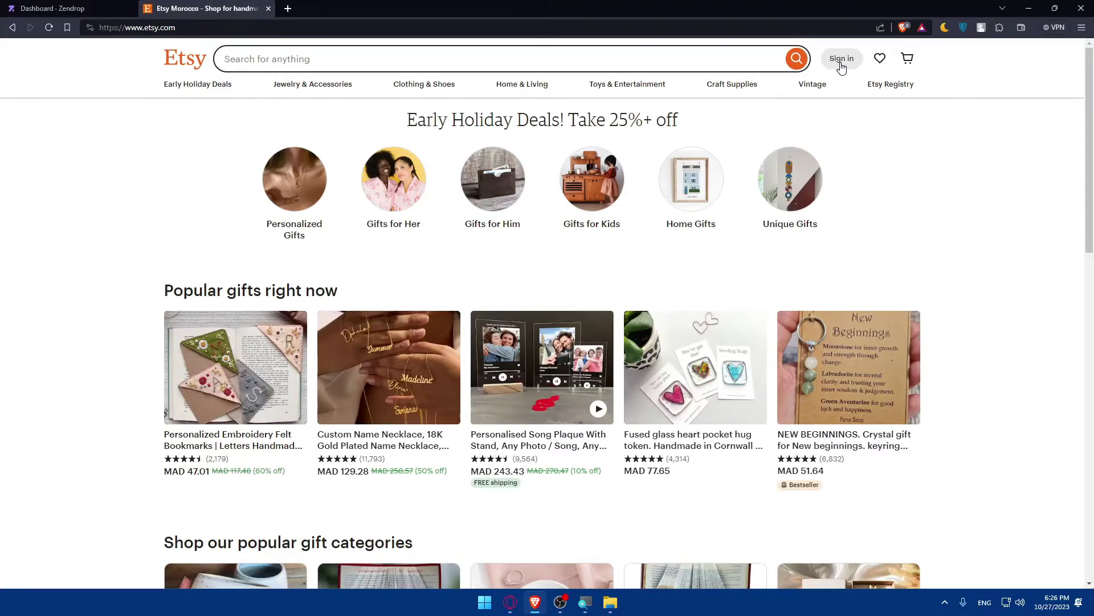
Sign in to Etsy through Continue with Google, picking the Google account
click(841, 59)
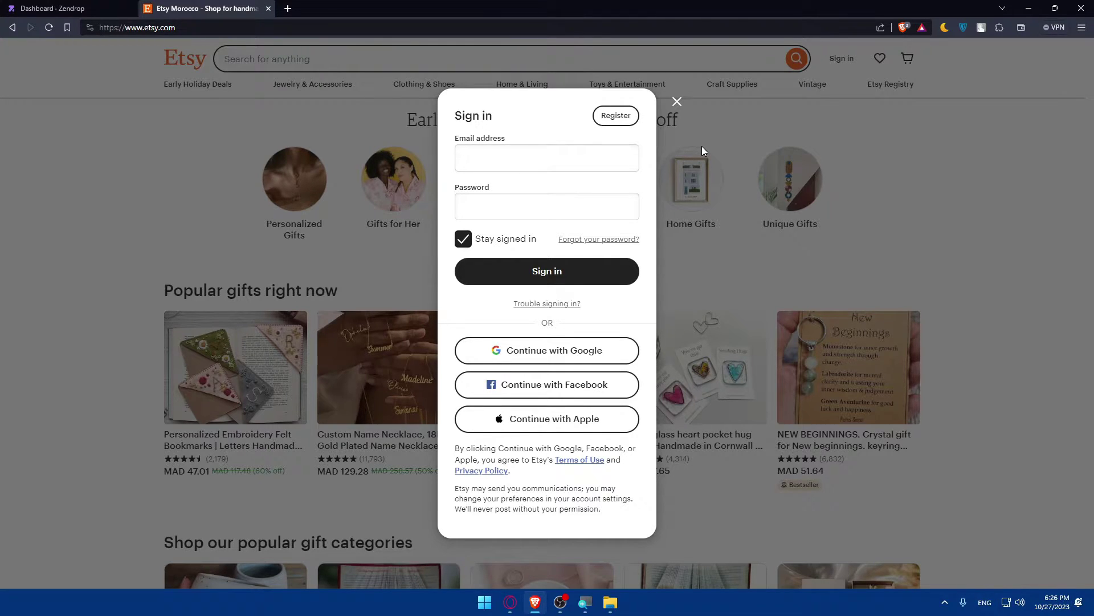
click(615, 115)
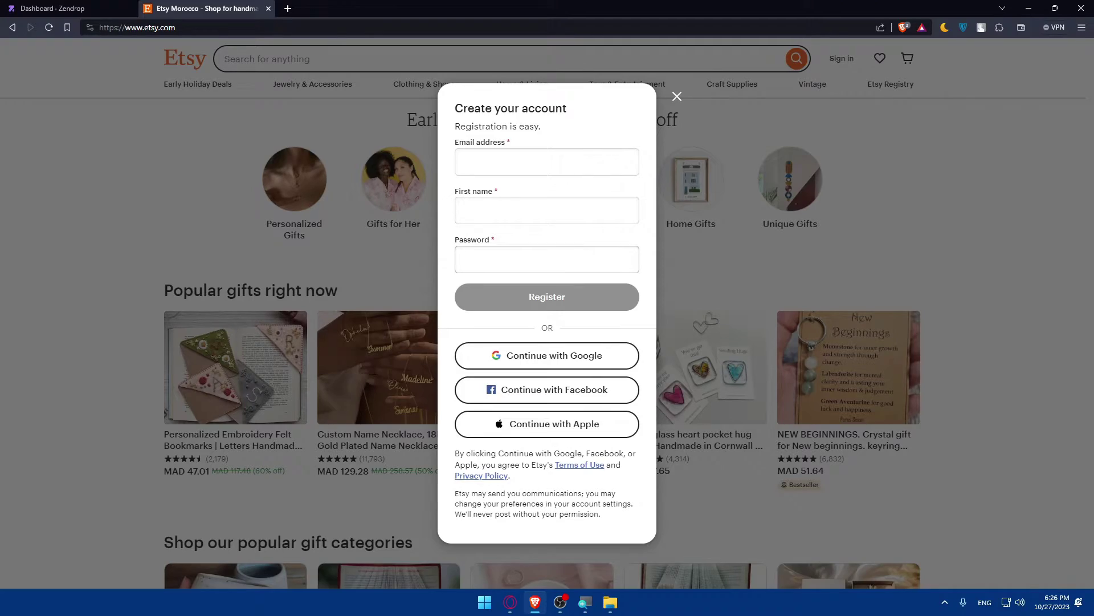
key(alt+Left)
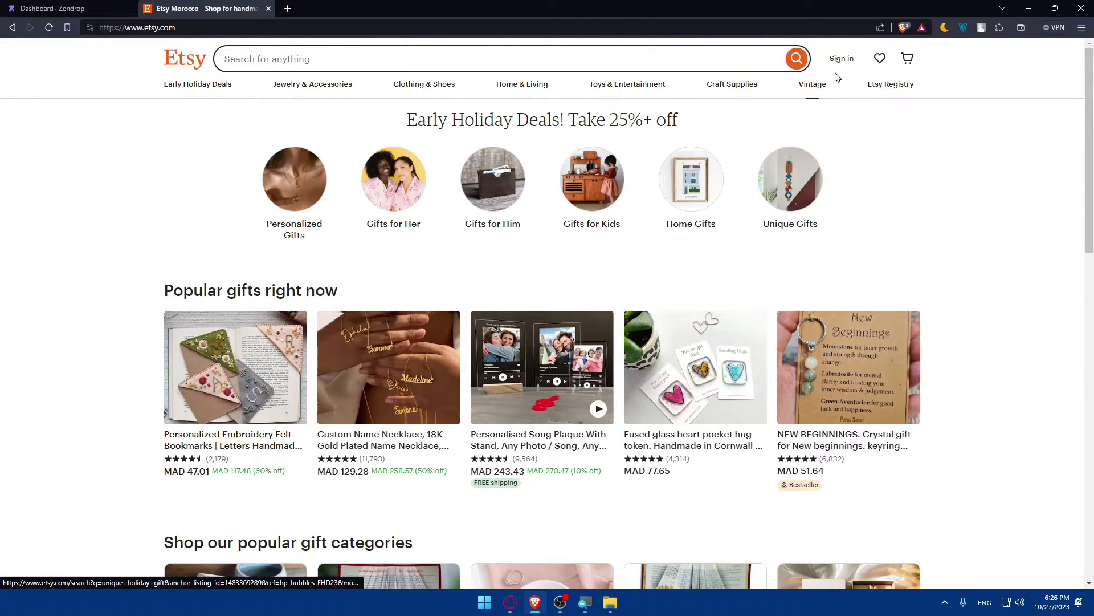
click(841, 62)
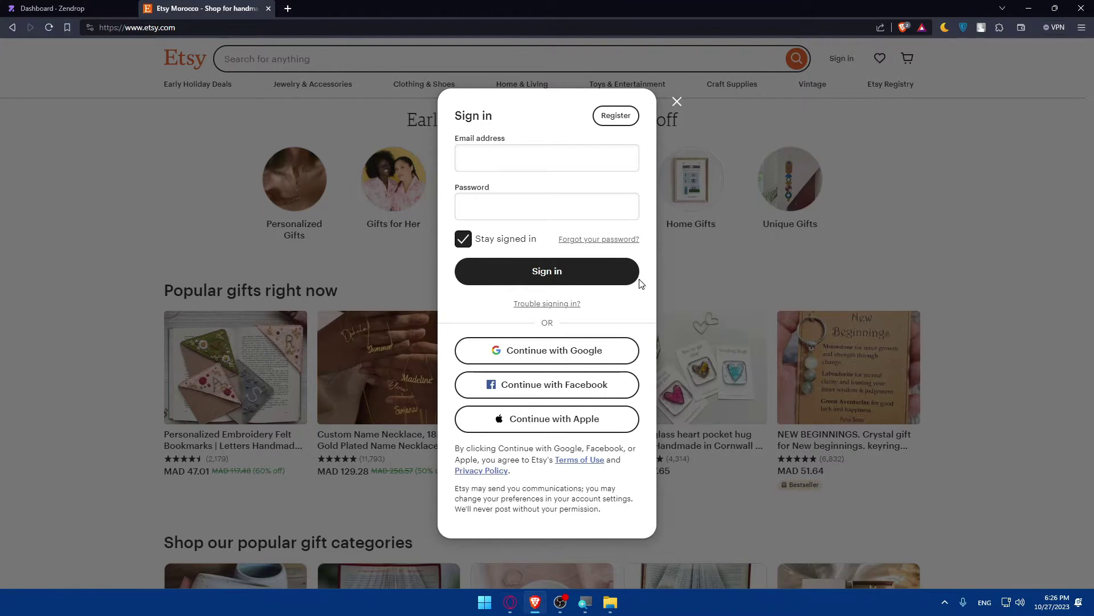
click(551, 350)
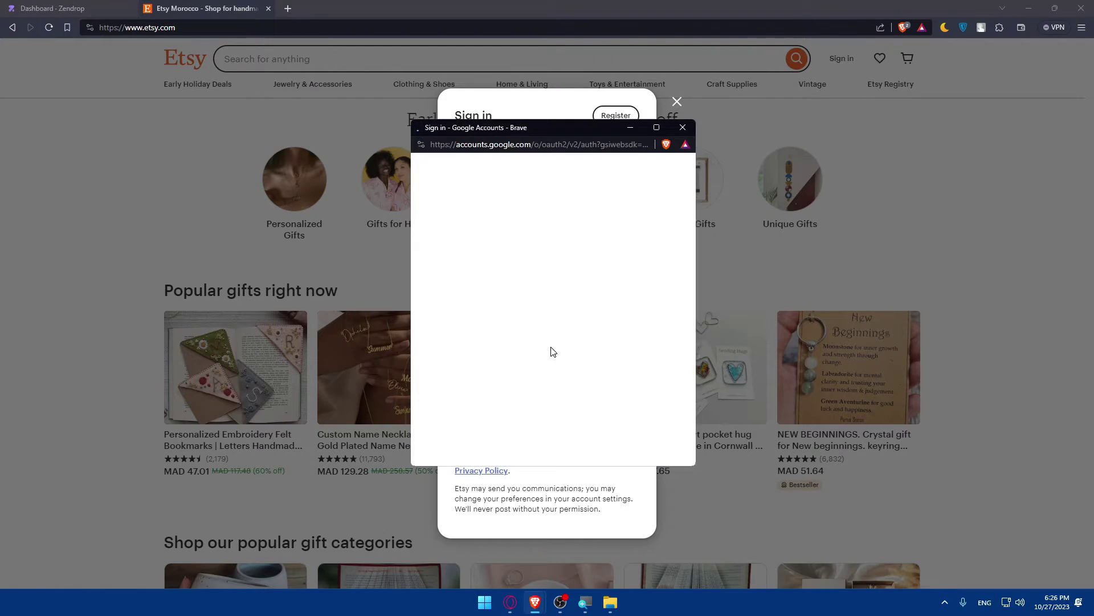
click(546, 304)
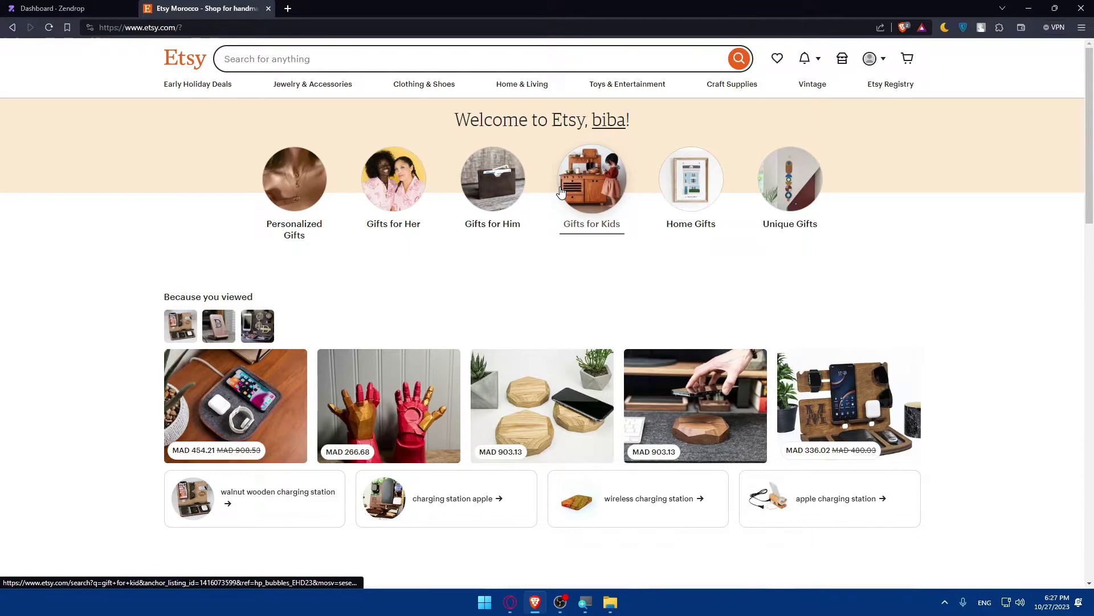
Return to the plain Etsy homepage and open Shop Manager from the header
scroll(561, 192, down, 10)
scroll(557, 276, up, 10)
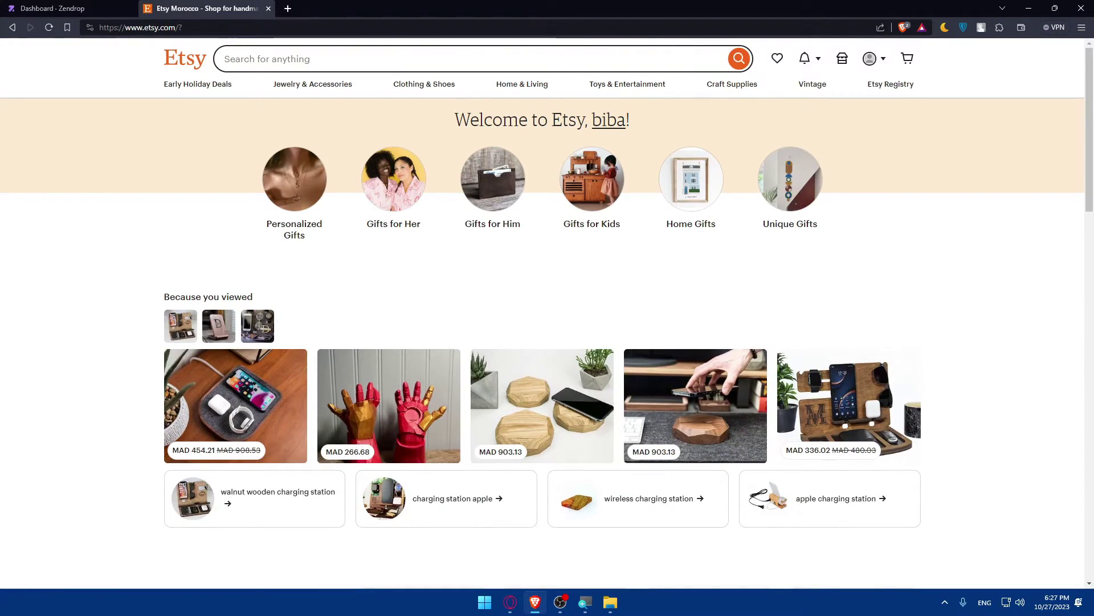
key(alt+Left)
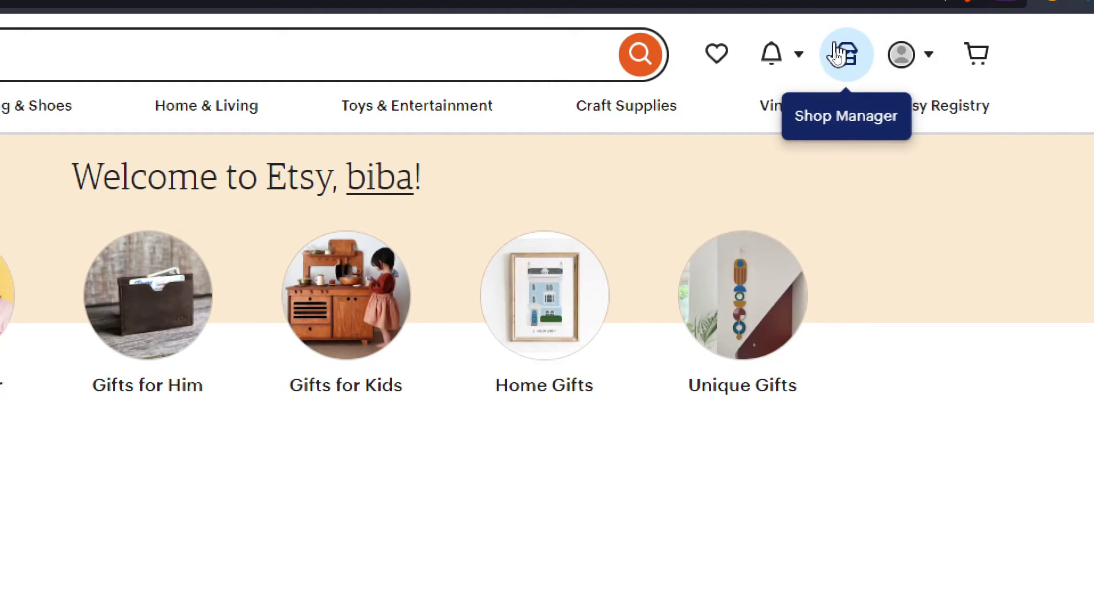
click(838, 54)
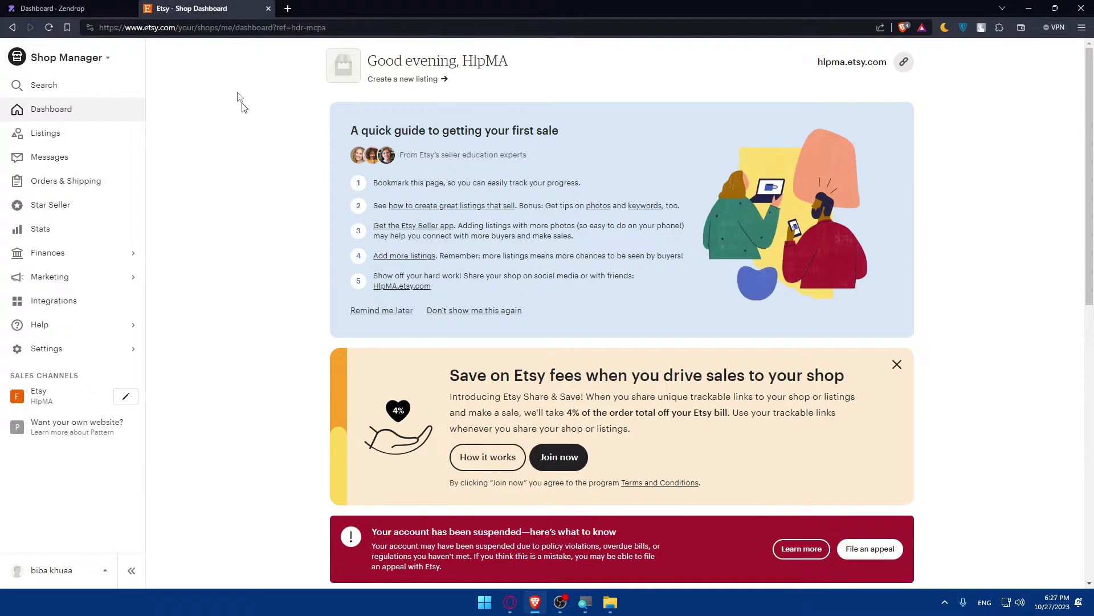
Open Integrations and browse bookkeeping, taxes, inventory and analytics tools like QuickBooks and Square
click(66, 307)
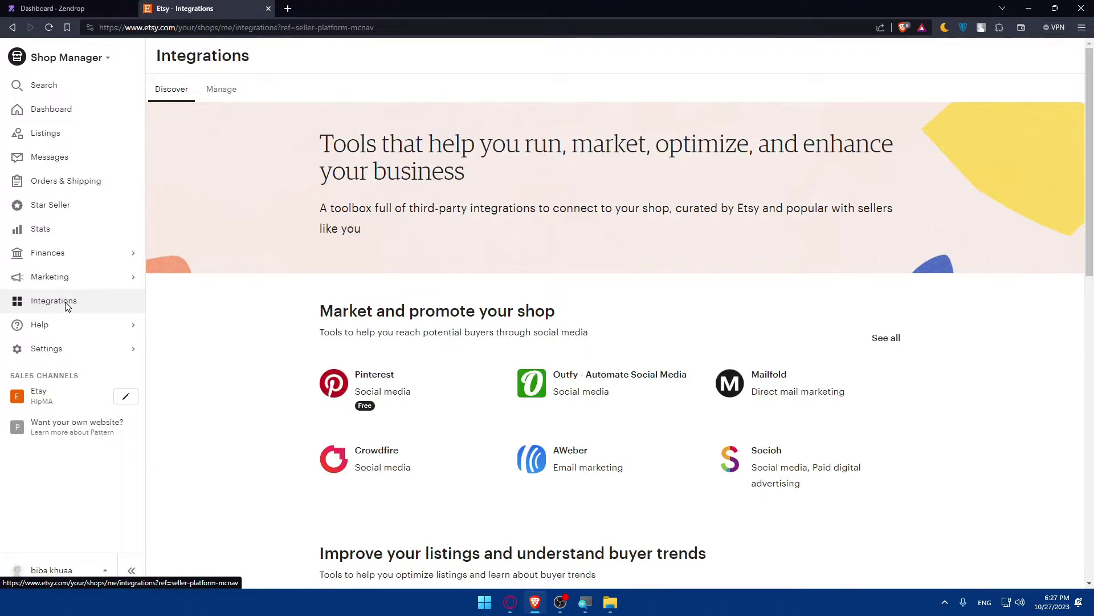
scroll(436, 273, down, 6)
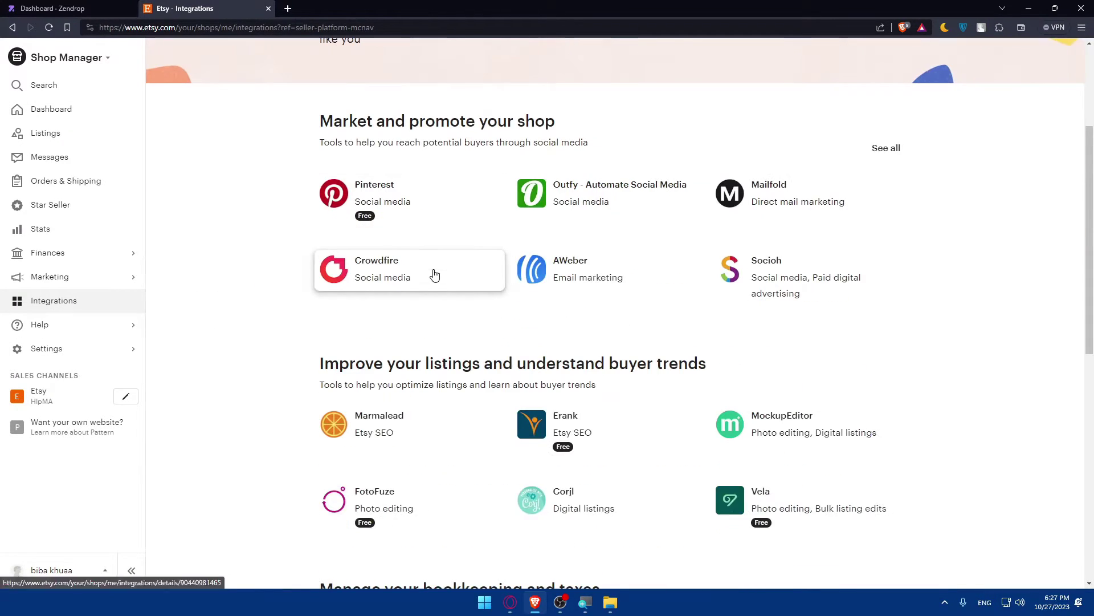
scroll(445, 268, down, 5)
scroll(451, 264, up, 8)
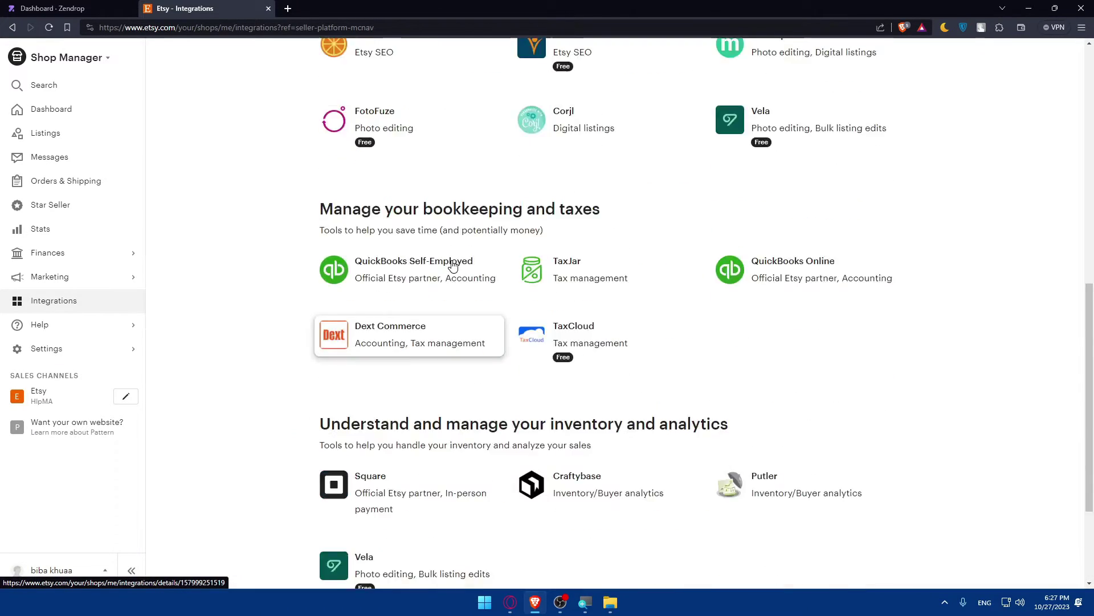
scroll(455, 266, down, 8)
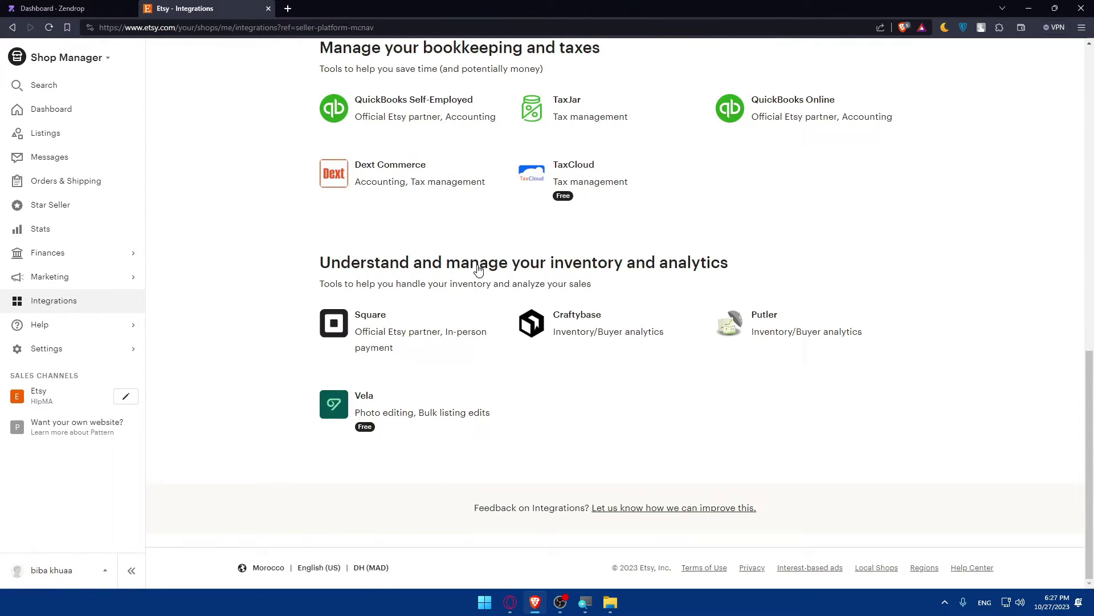
scroll(478, 270, up, 12)
scroll(477, 269, down, 2)
scroll(476, 268, up, 2)
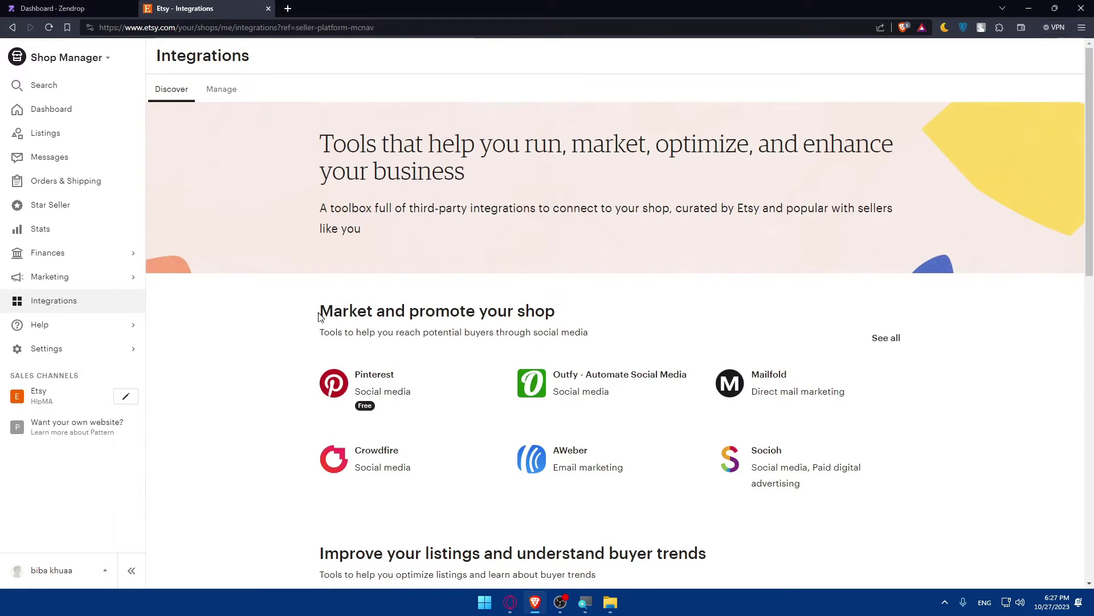
scroll(467, 322, down, 2)
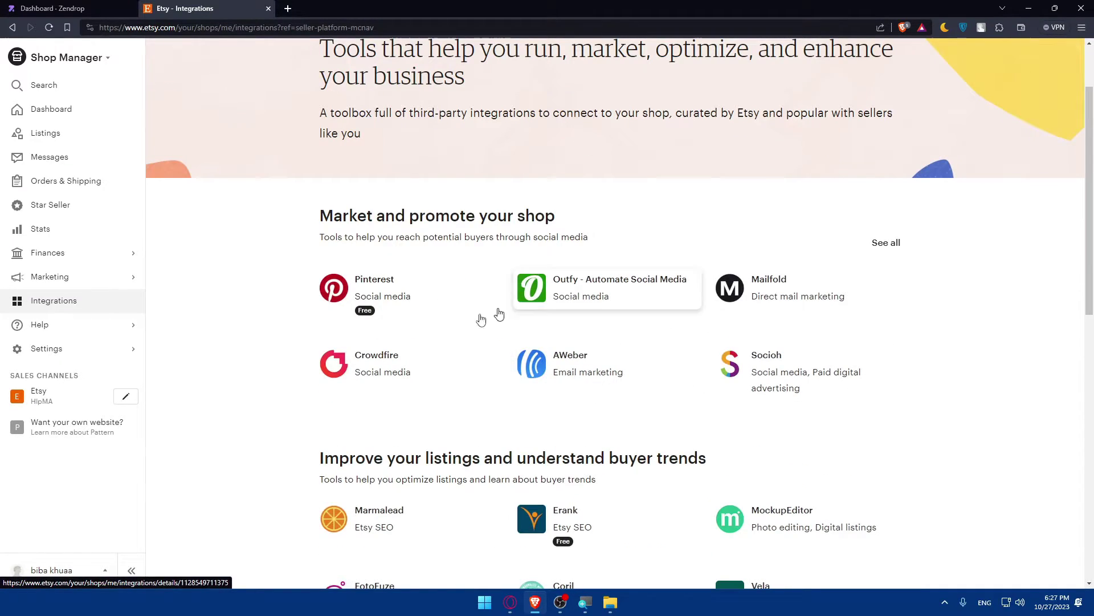
scroll(376, 350, down, 3)
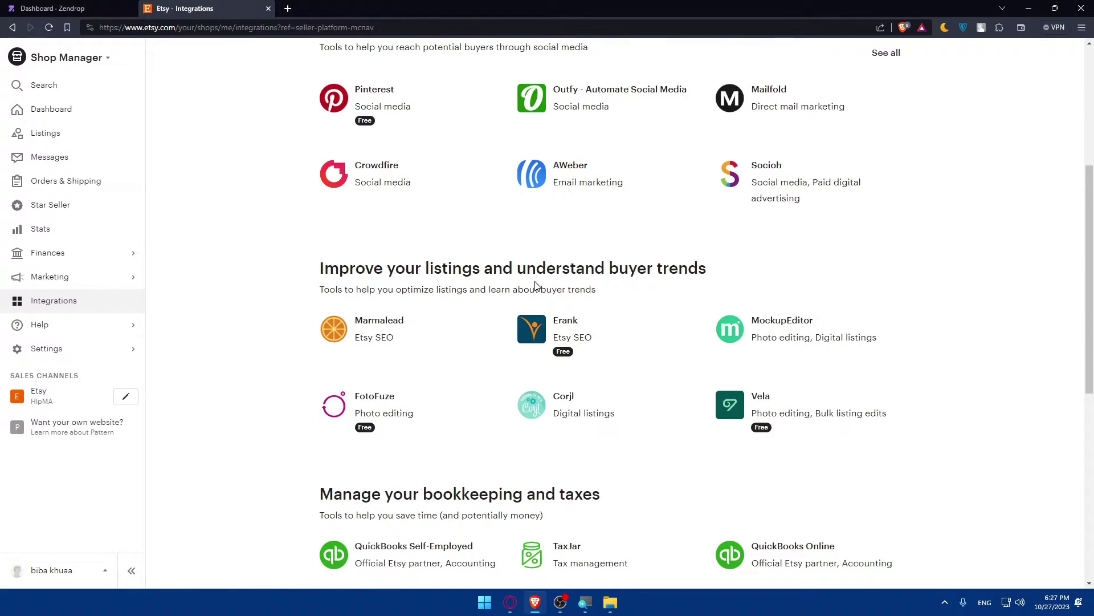
scroll(452, 411, down, 3)
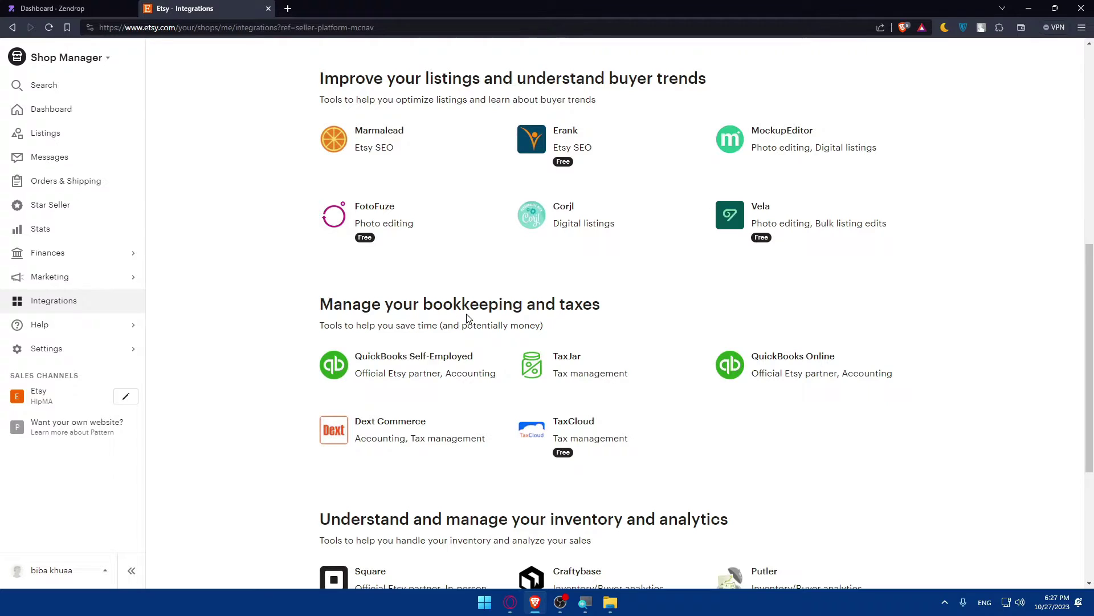
scroll(533, 368, down, 3)
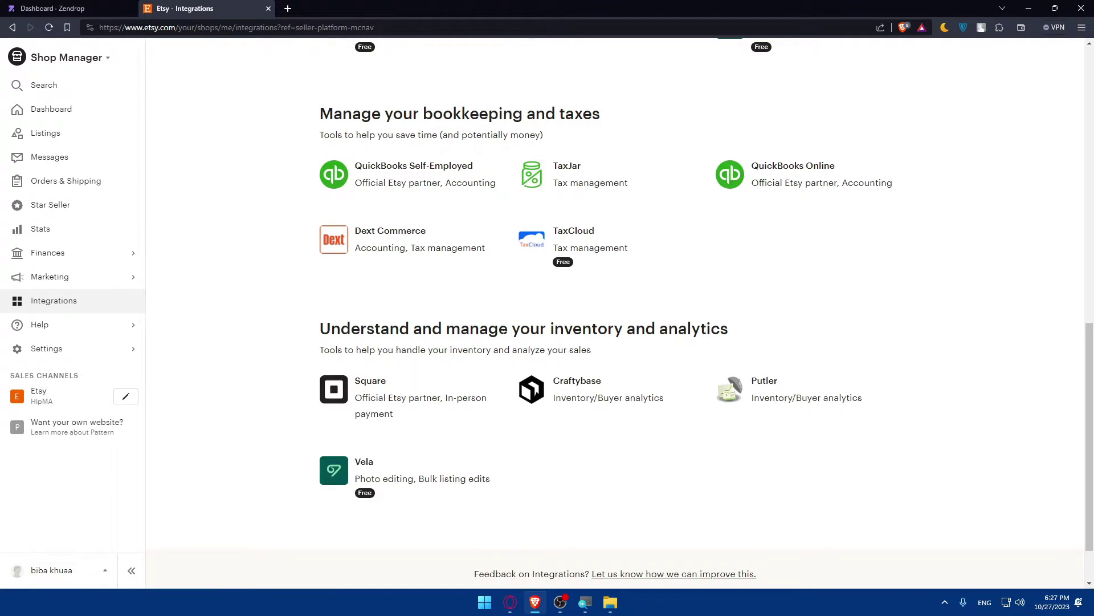
scroll(593, 393, down, 1)
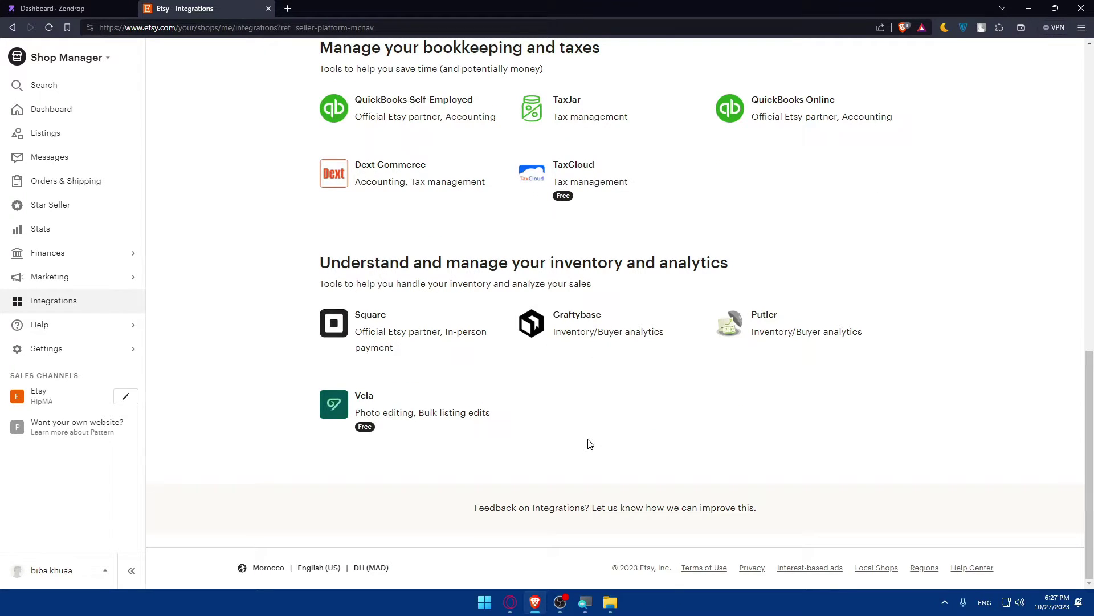
Switch to the Zendrop tab and close the Connect your Shopify Store dialog
click(57, 7)
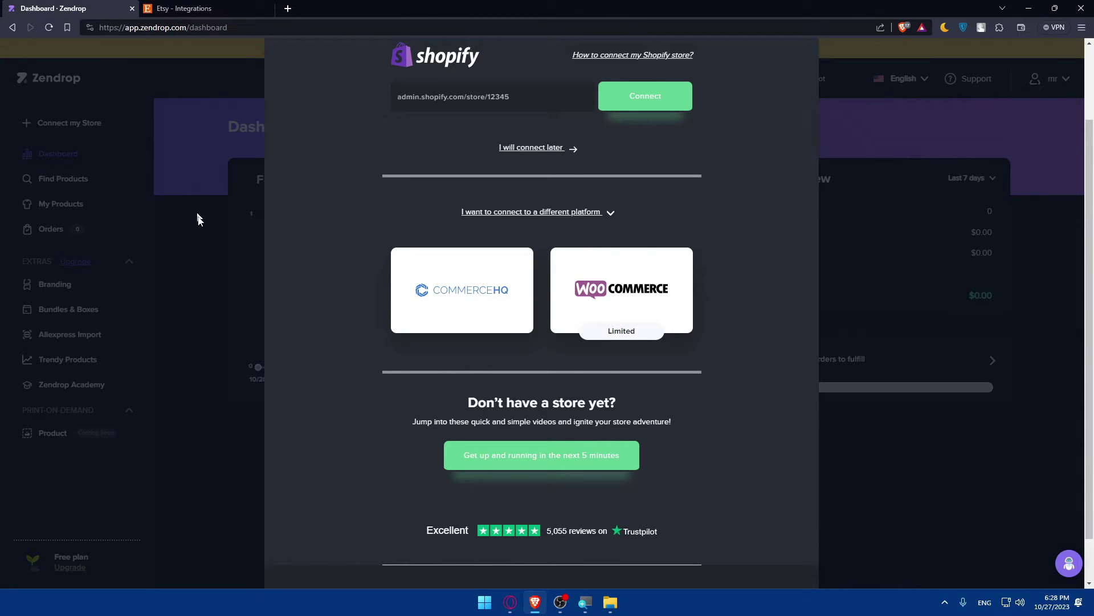
scroll(484, 393, down, 1)
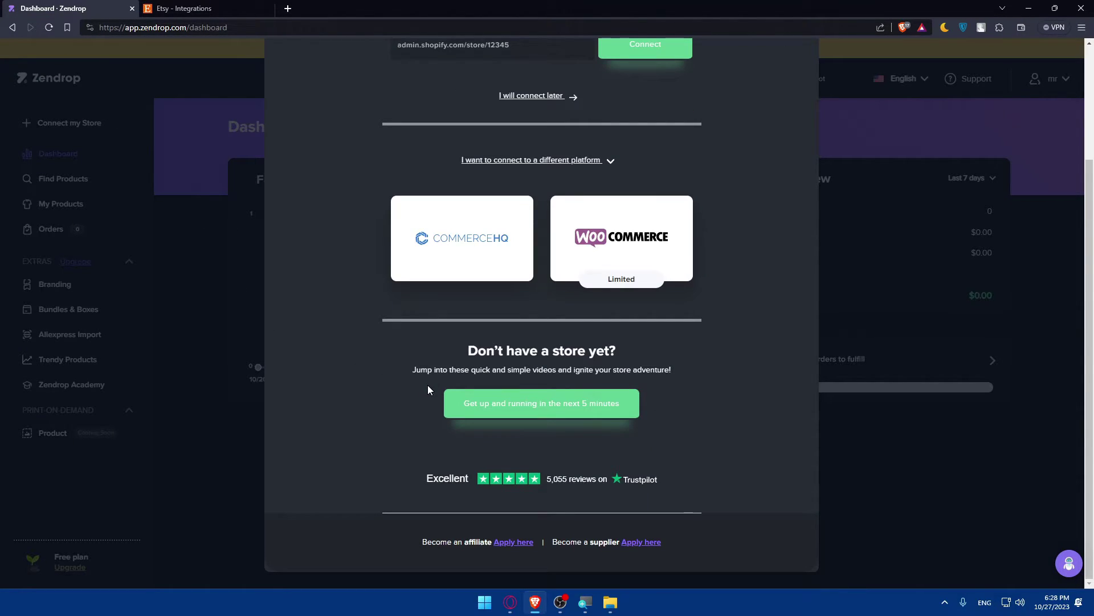
scroll(428, 390, up, 3)
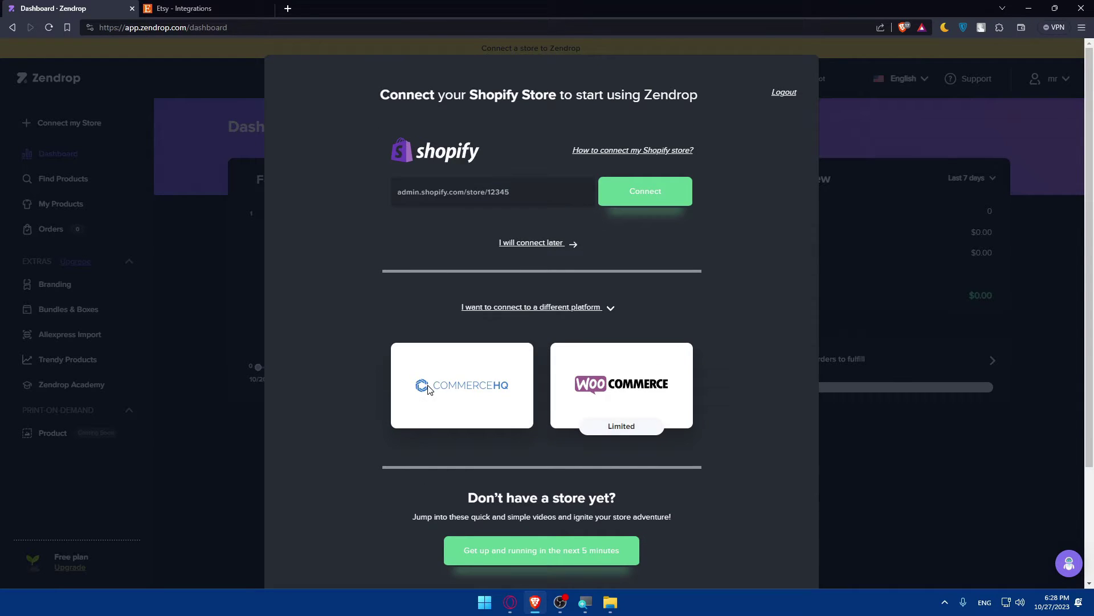
scroll(526, 321, down, 3)
scroll(638, 320, up, 3)
click(884, 250)
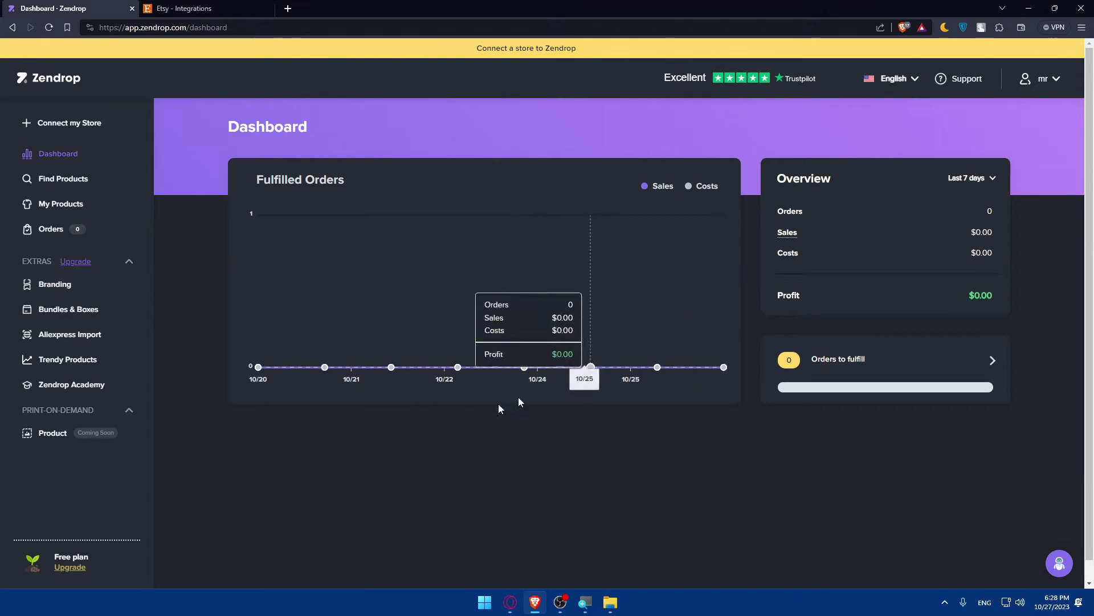
Show all 'Market and promote your shop' tools, revealing AGB-Connector and Händlerbund Rechtstexte
click(236, 7)
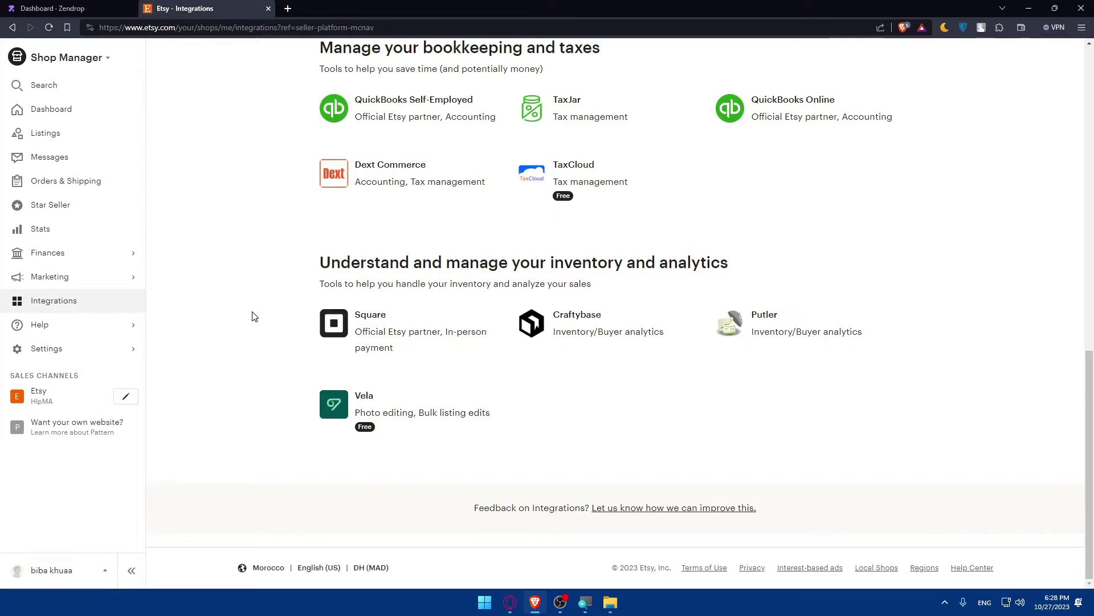
scroll(759, 354, up, 1)
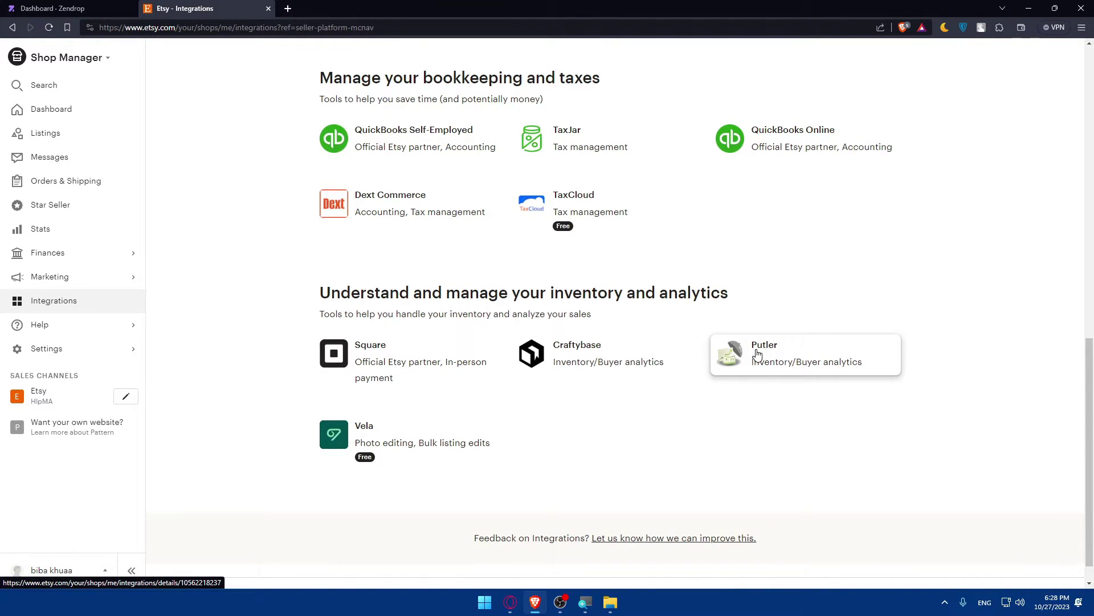
scroll(757, 355, up, 12)
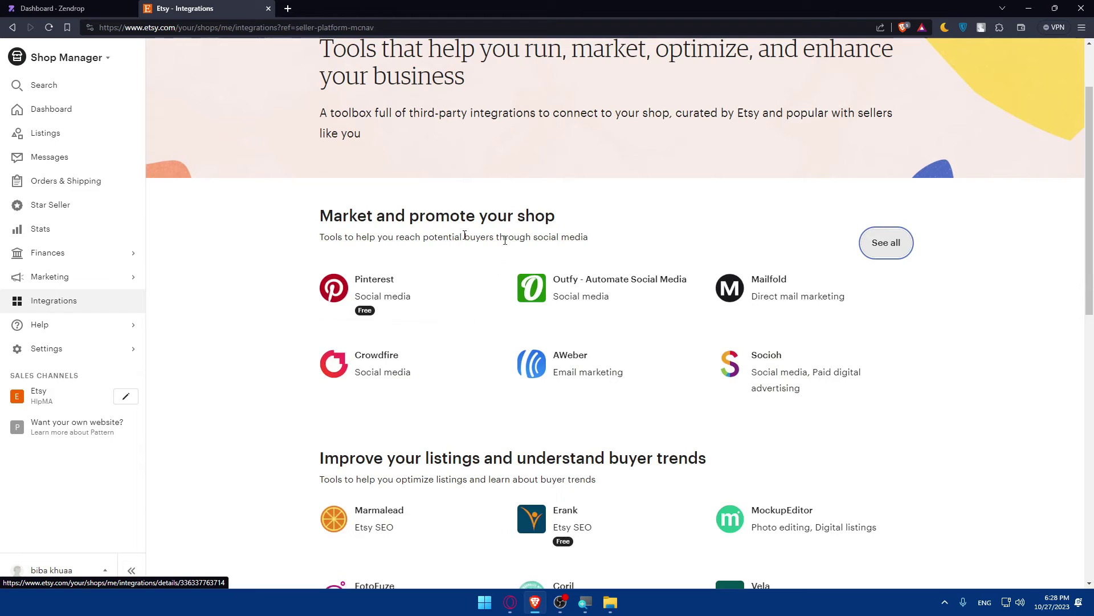
click(893, 243)
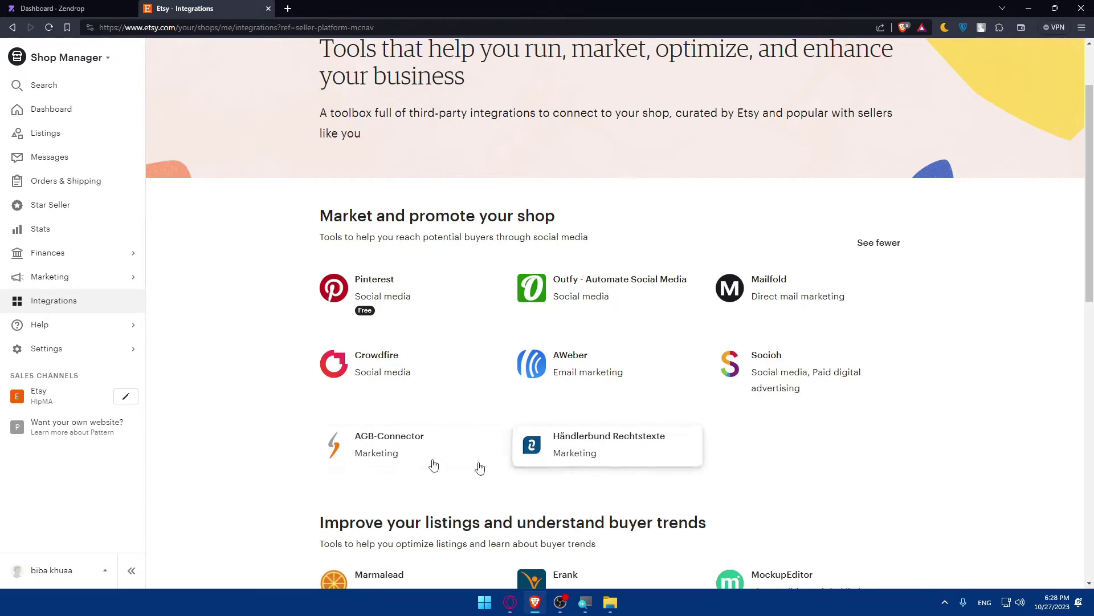
scroll(237, 384, down, 7)
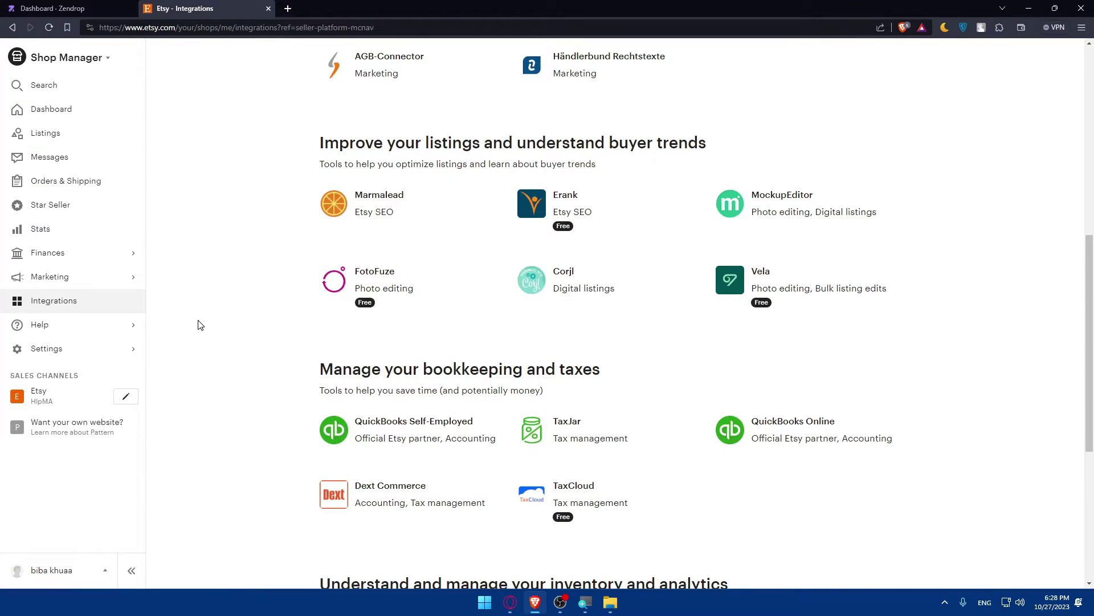
Reopen and close Zendrop's Connect my Store prompt, then return to Etsy's Listings page
click(97, 8)
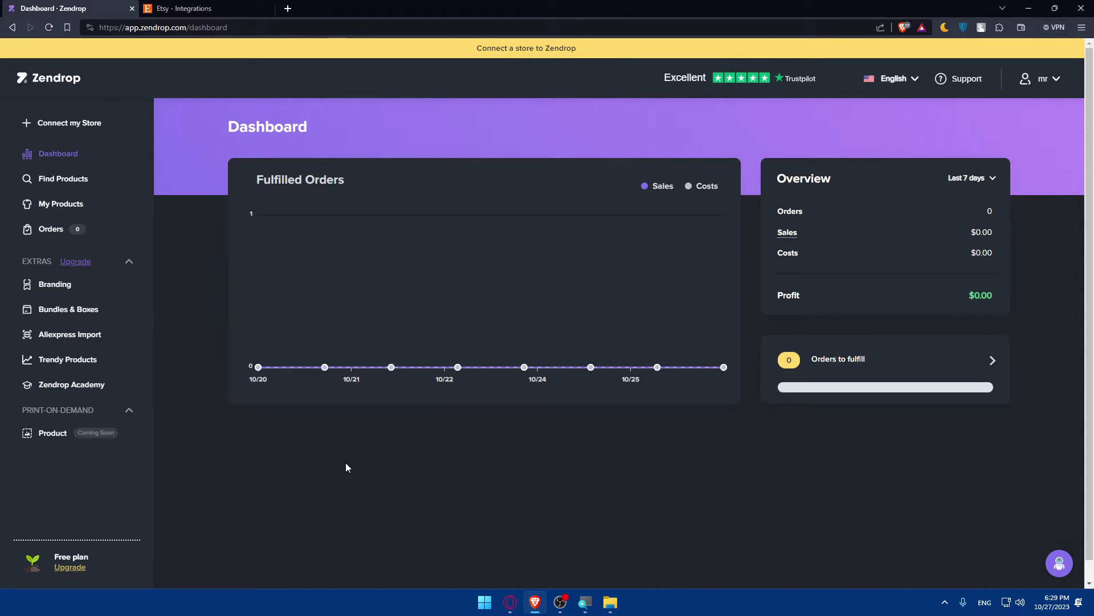
click(69, 123)
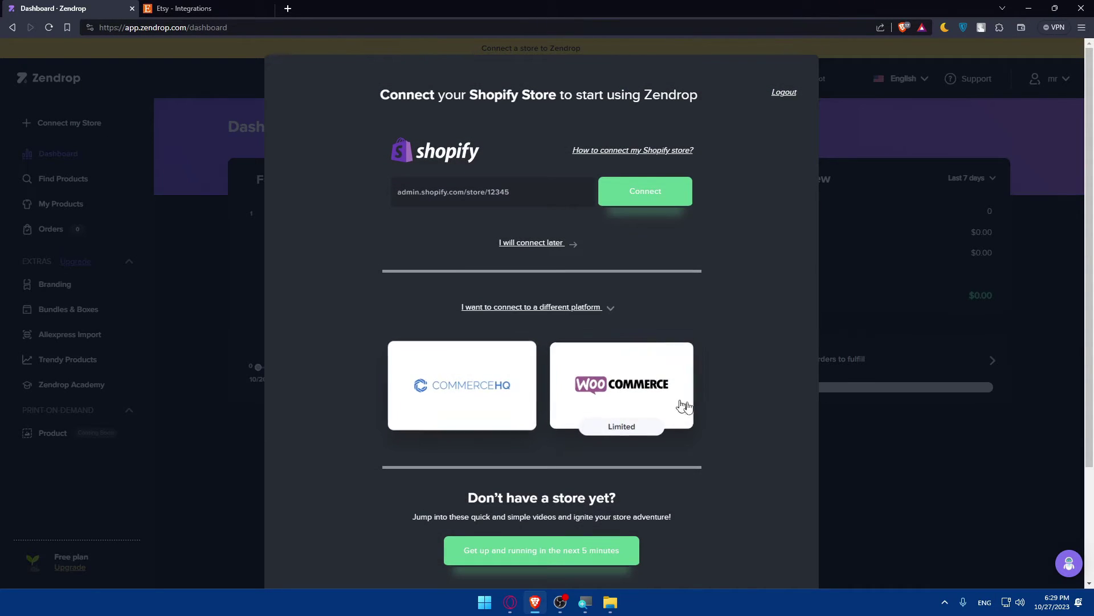
click(210, 276)
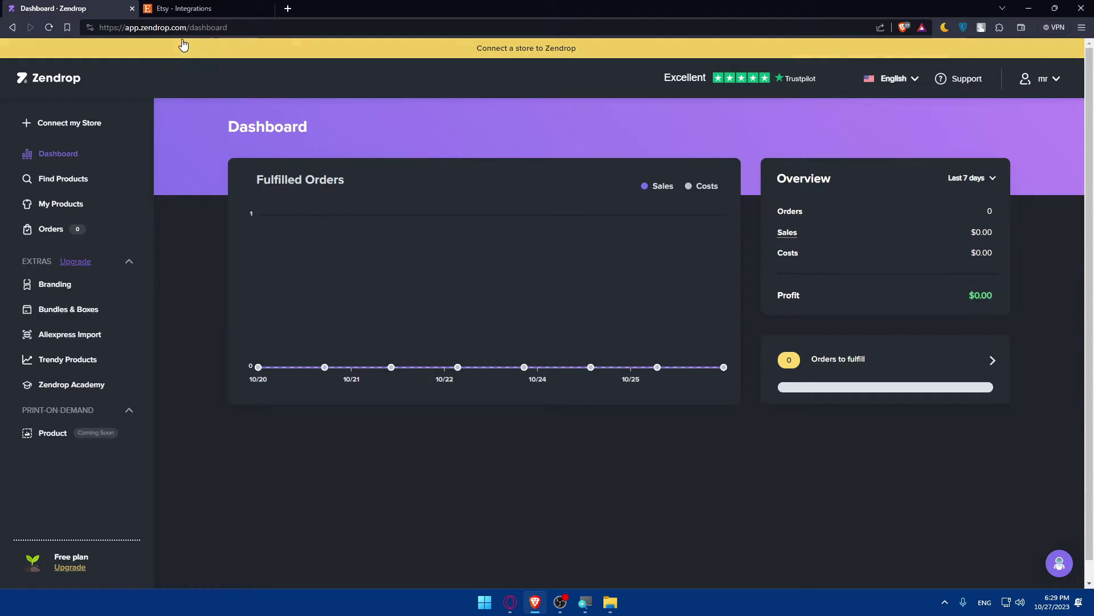
click(196, 8)
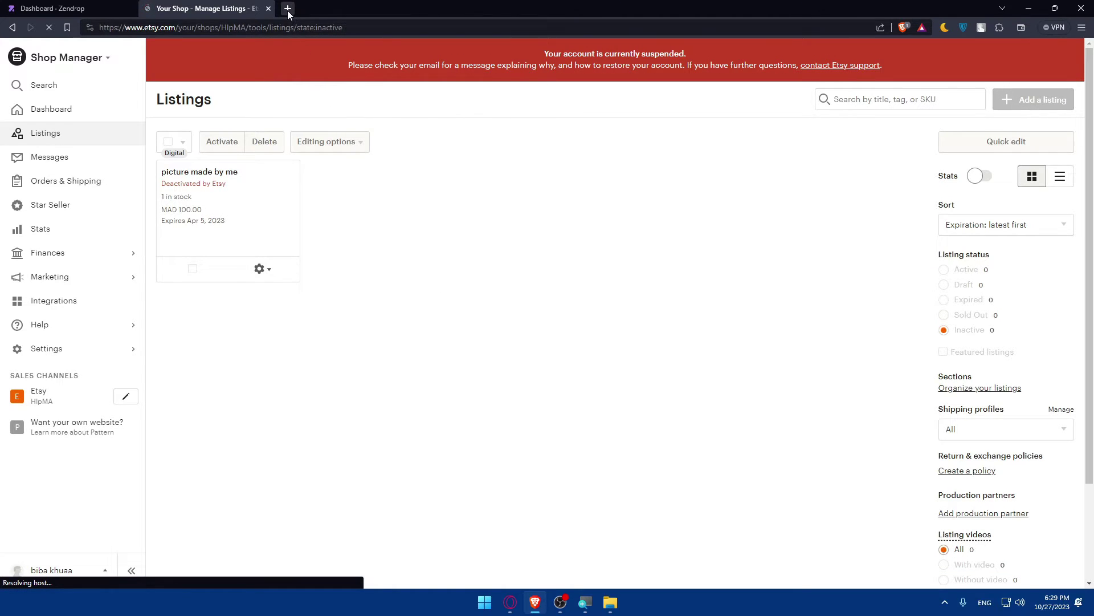
Load shopify.com in a new tab and log in to the store admin
click(287, 8)
text(shopify.com)
key(Return)
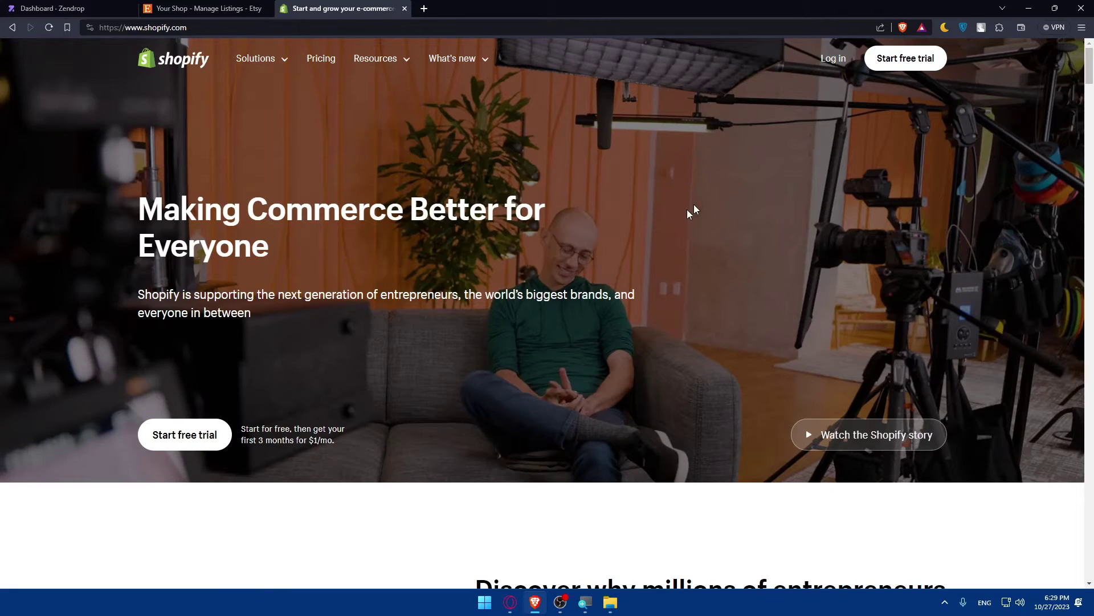
click(80, 7)
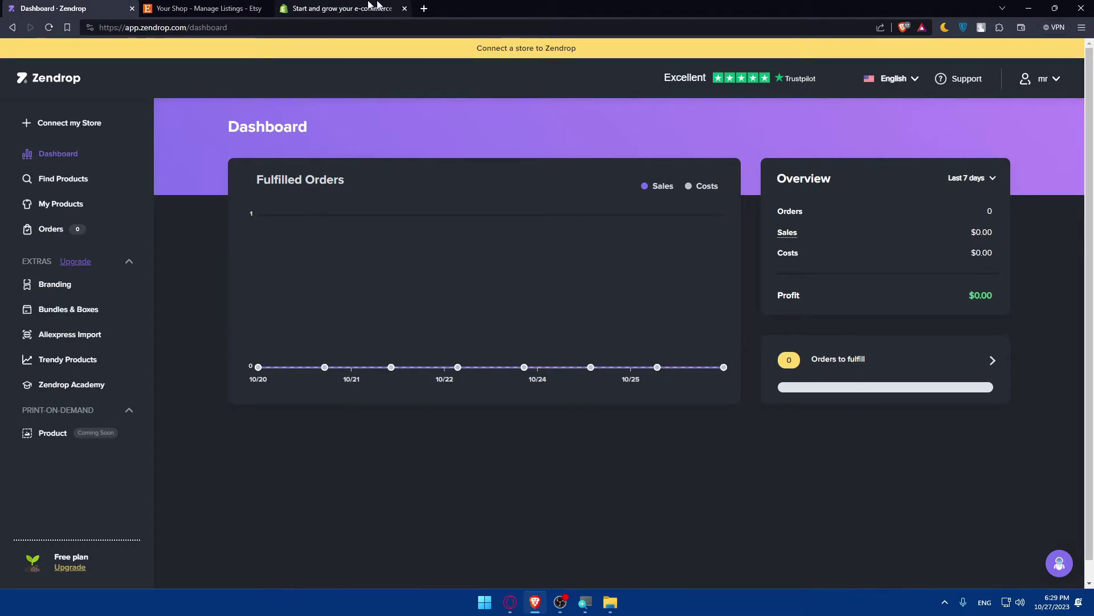
click(337, 6)
click(833, 57)
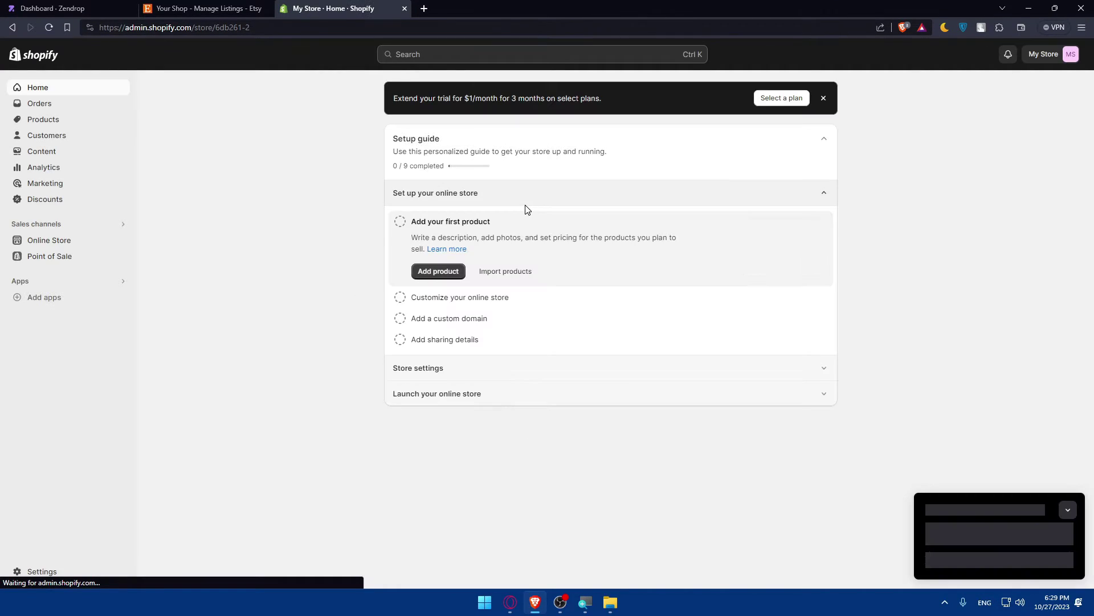
Start a new blank Shopify product, then go back to the Zendrop dashboard
click(432, 272)
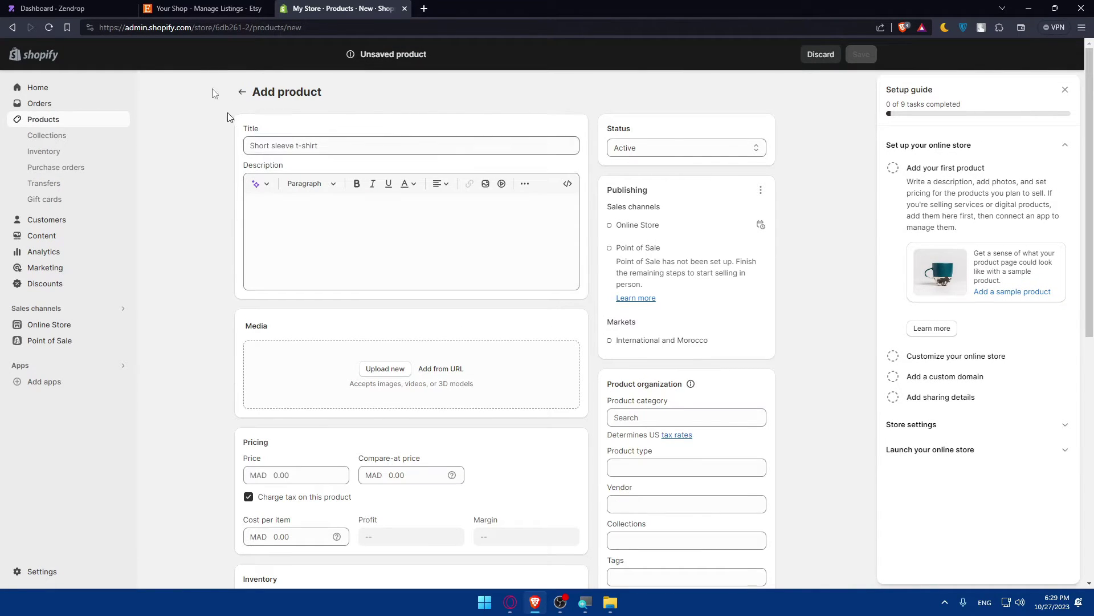
click(193, 8)
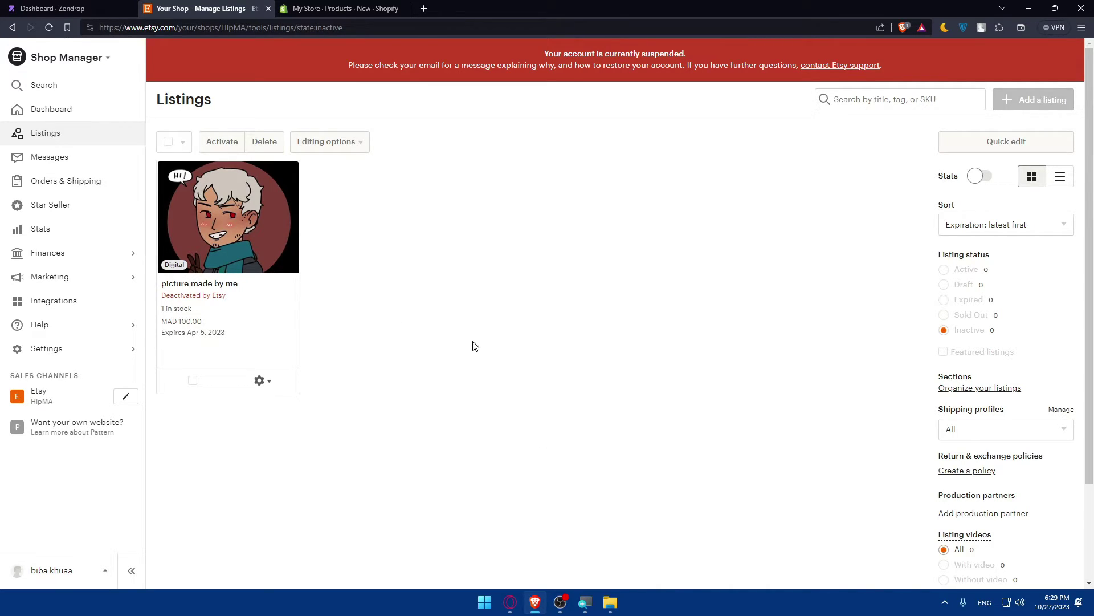
click(399, 8)
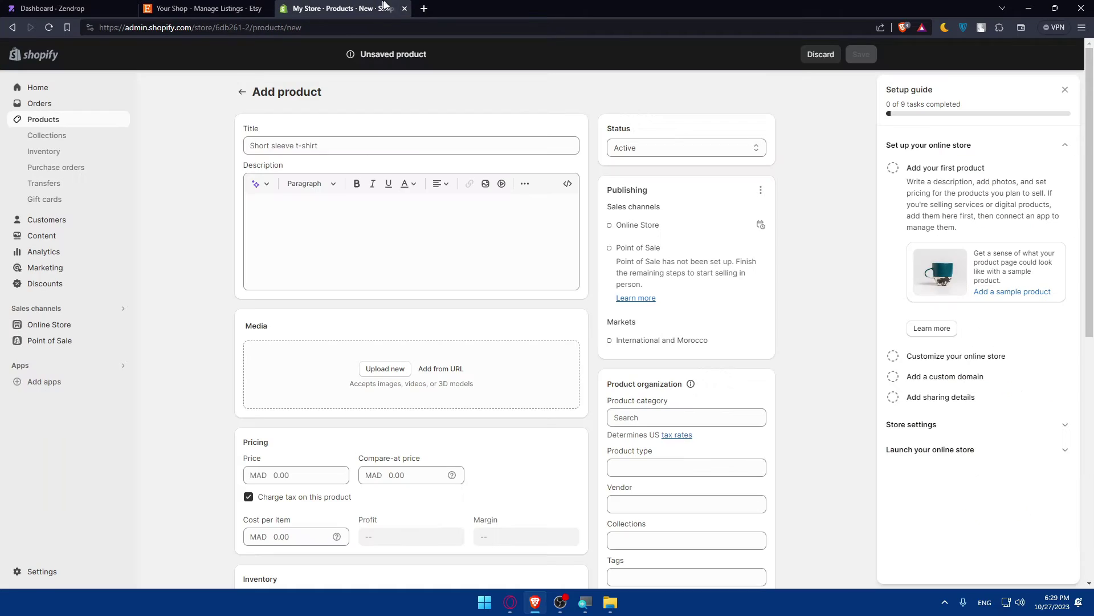
click(87, 5)
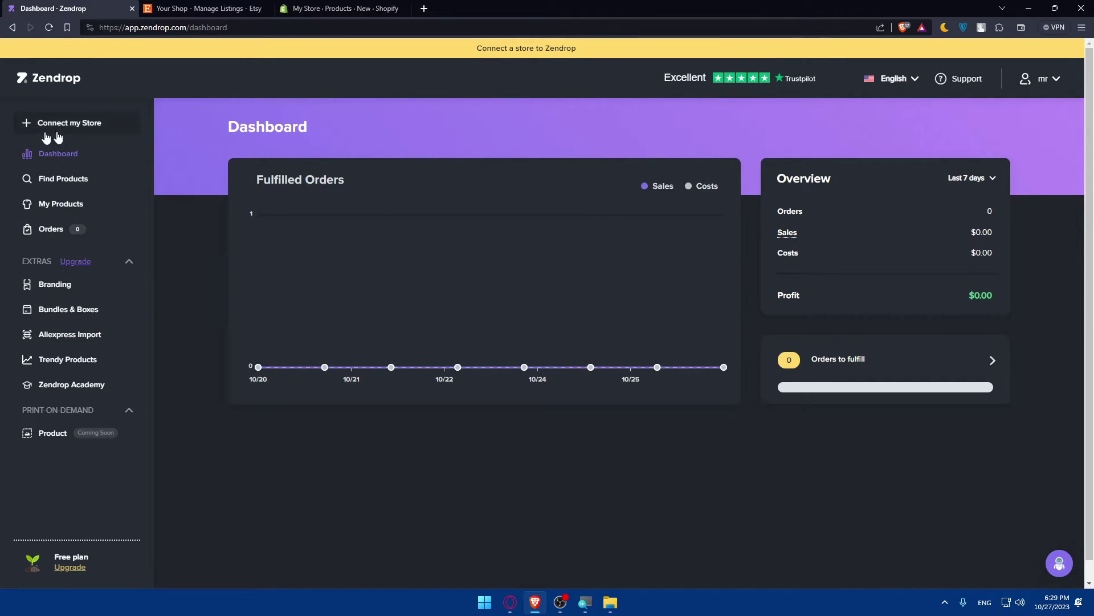
Copy the Shopify store's admin address into Zendrop's Connect my Store field and submit it
click(32, 125)
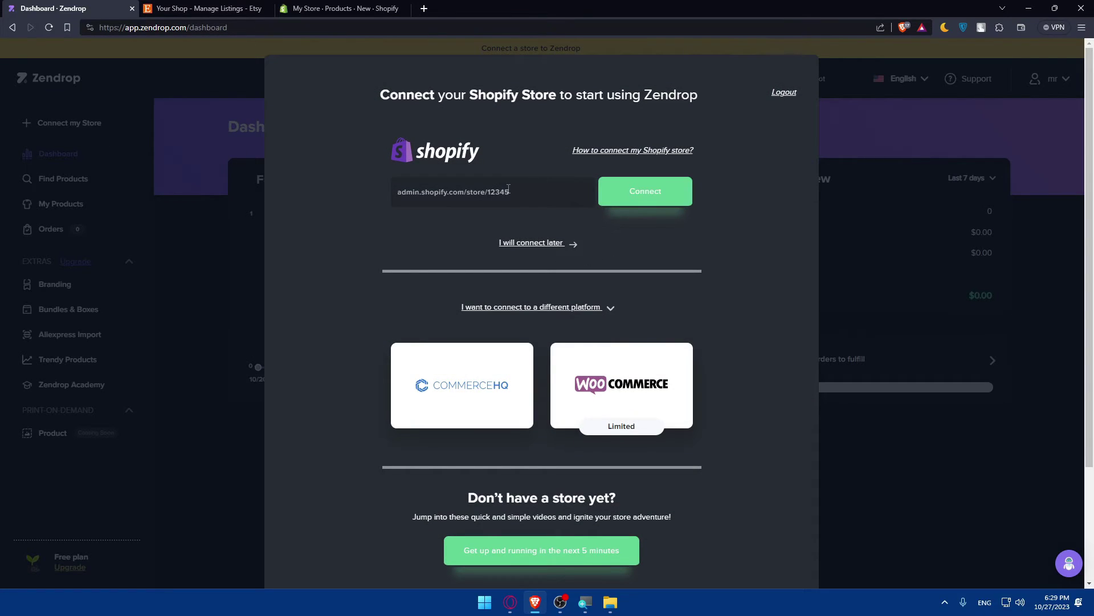
click(353, 8)
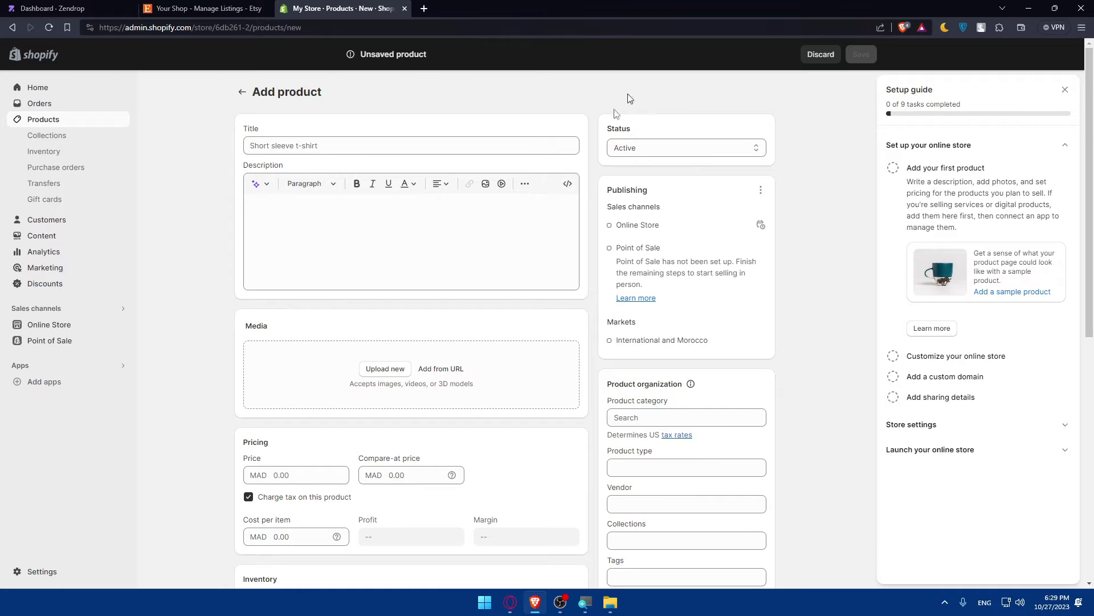
click(49, 89)
click(239, 27)
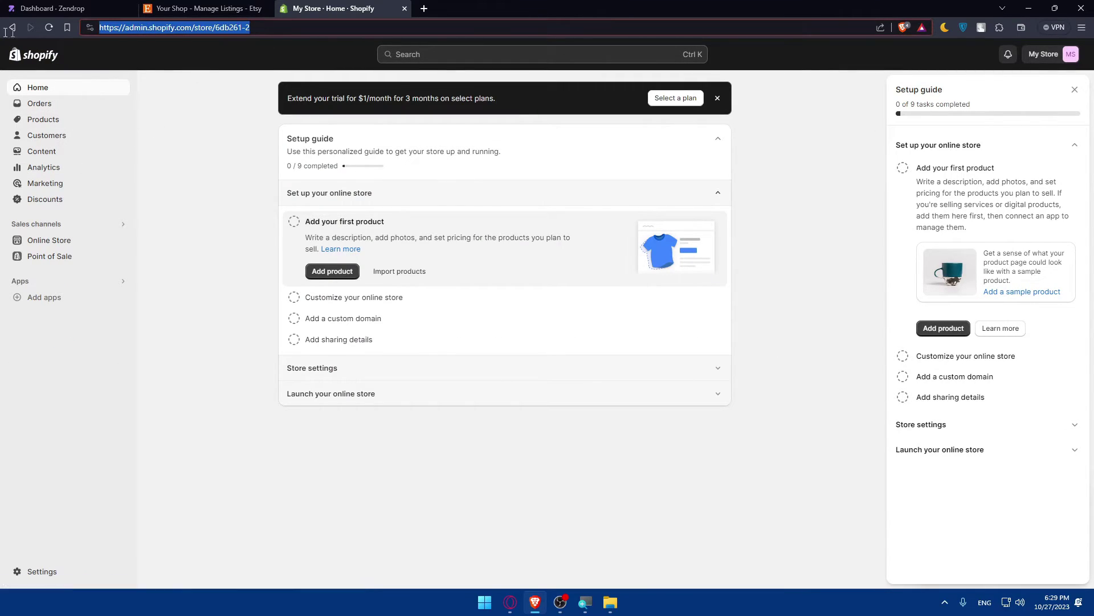
click(63, 8)
click(424, 189)
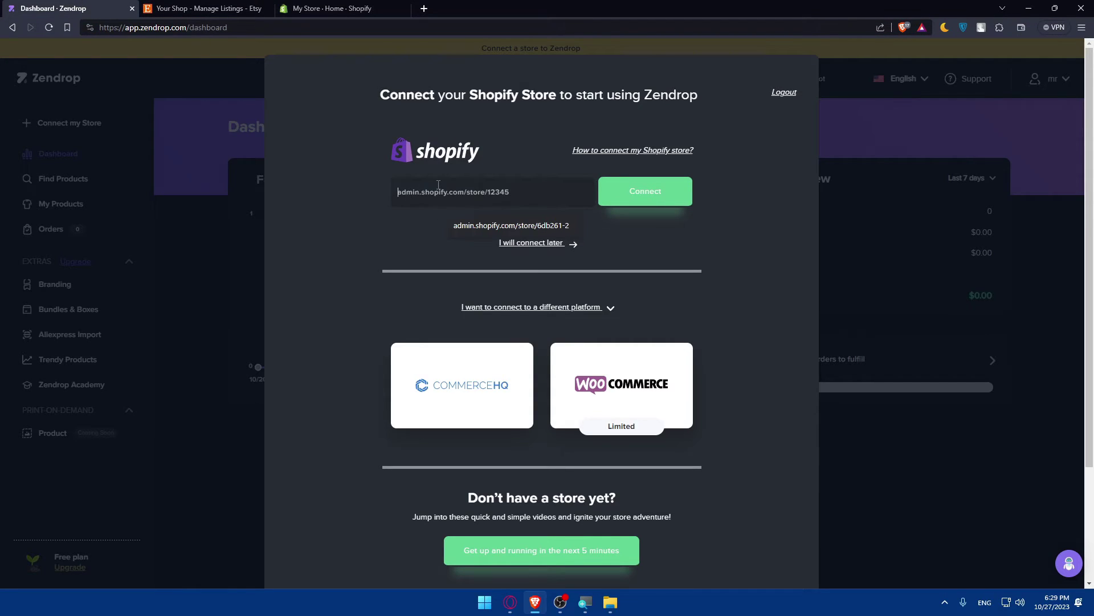
click(516, 226)
click(640, 192)
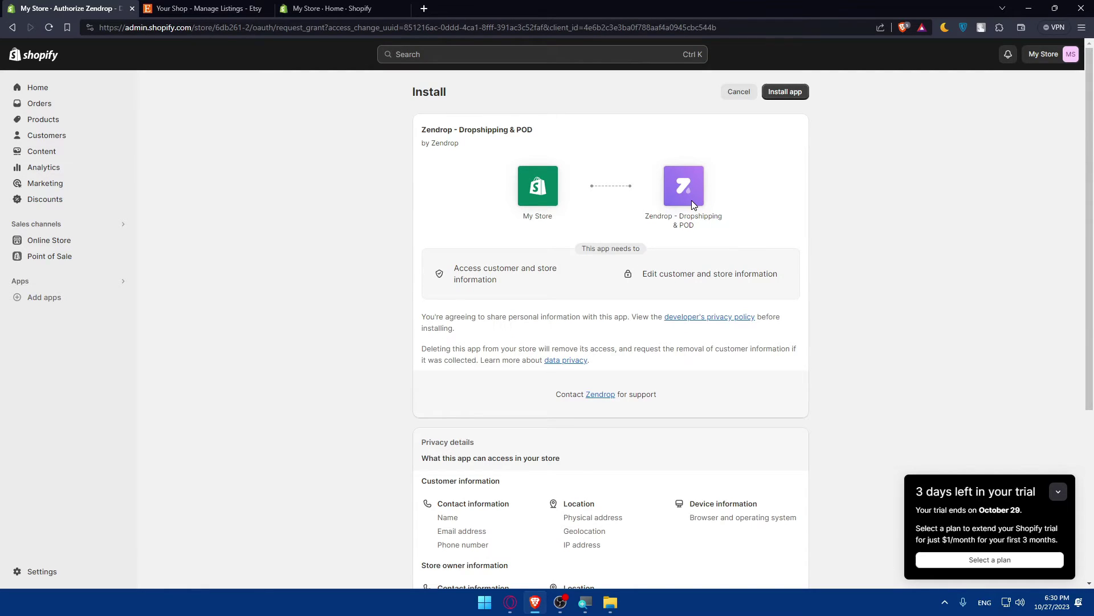
Install the Zendrop - Dropshipping & POD app from Shopify's Install page
click(796, 93)
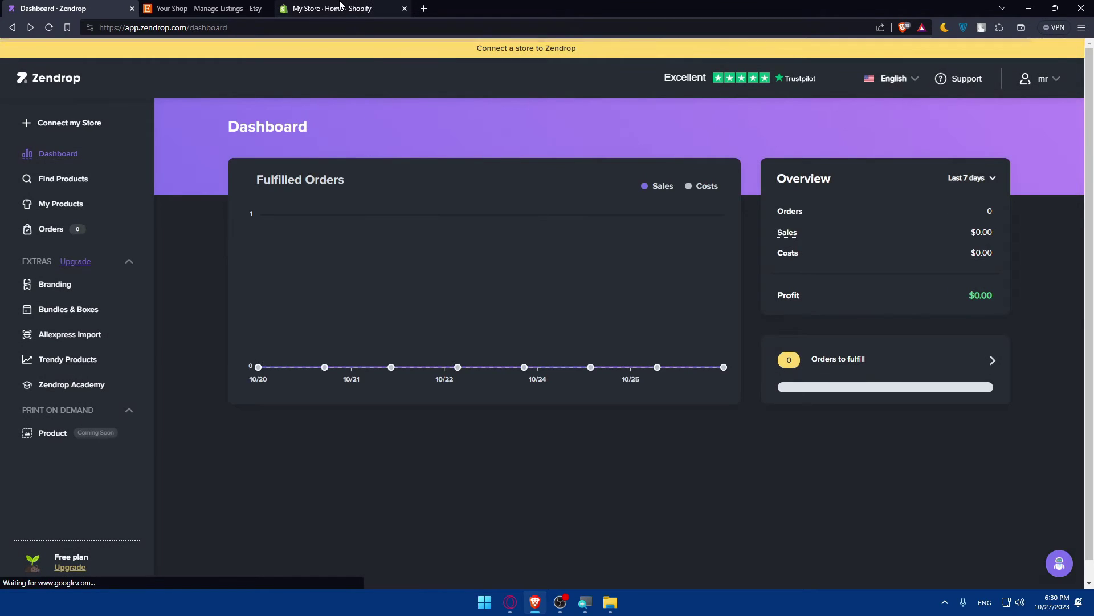
Close the Shopify admin tab, view Zendrop's other connectable platforms, then return to Etsy listings
click(340, 8)
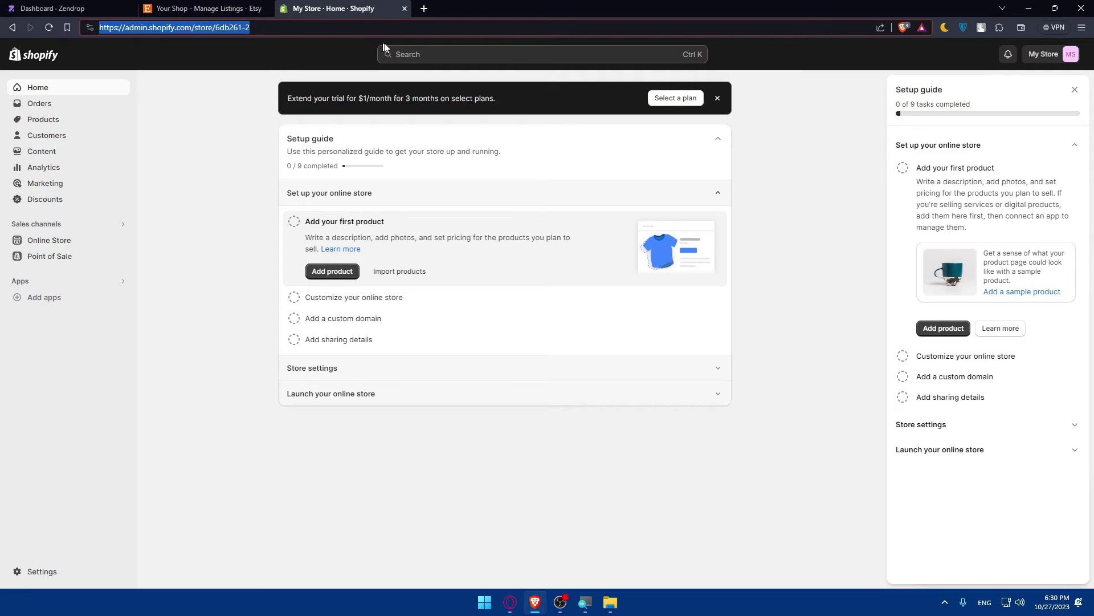
click(404, 8)
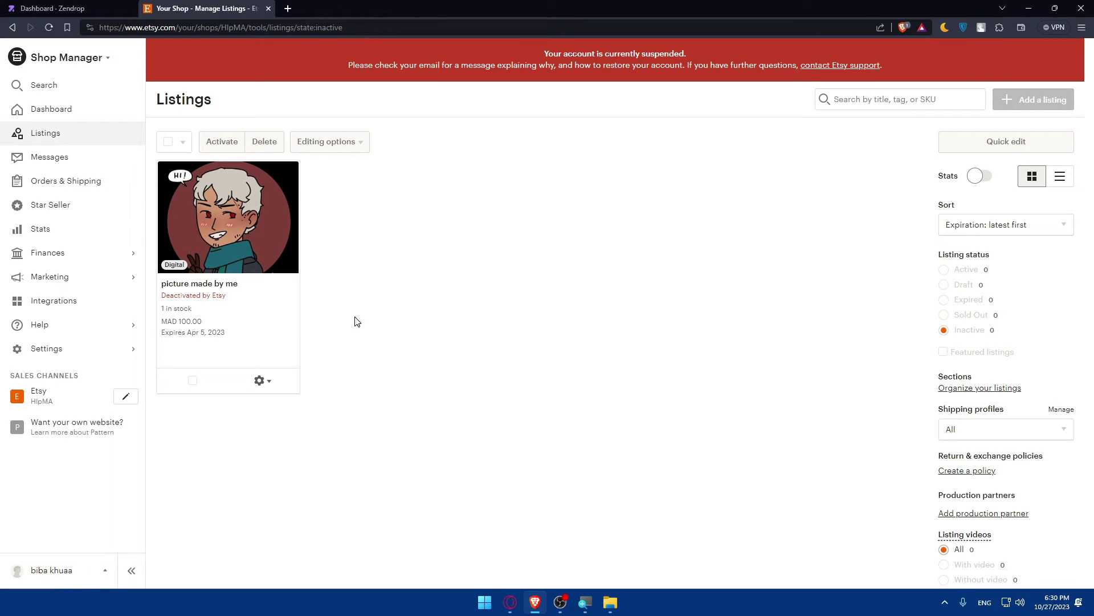
click(69, 8)
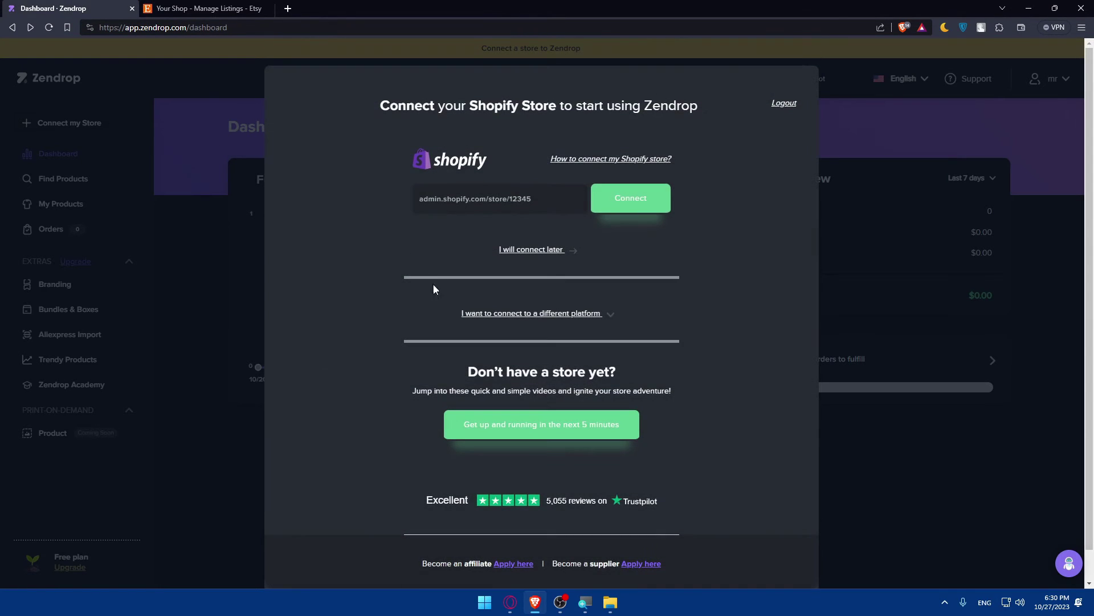
click(581, 320)
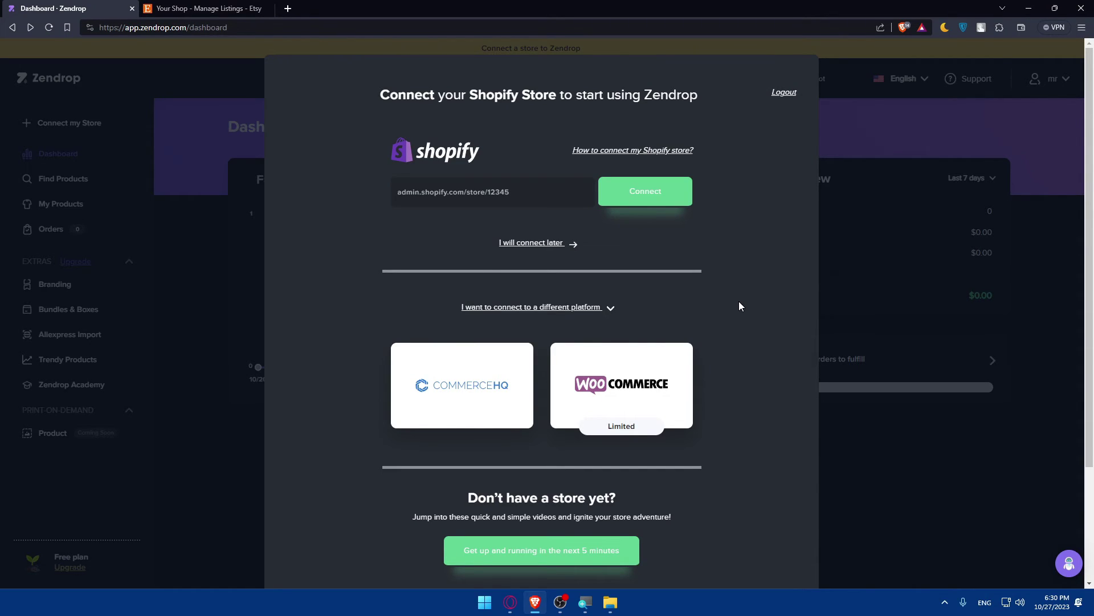
click(239, 9)
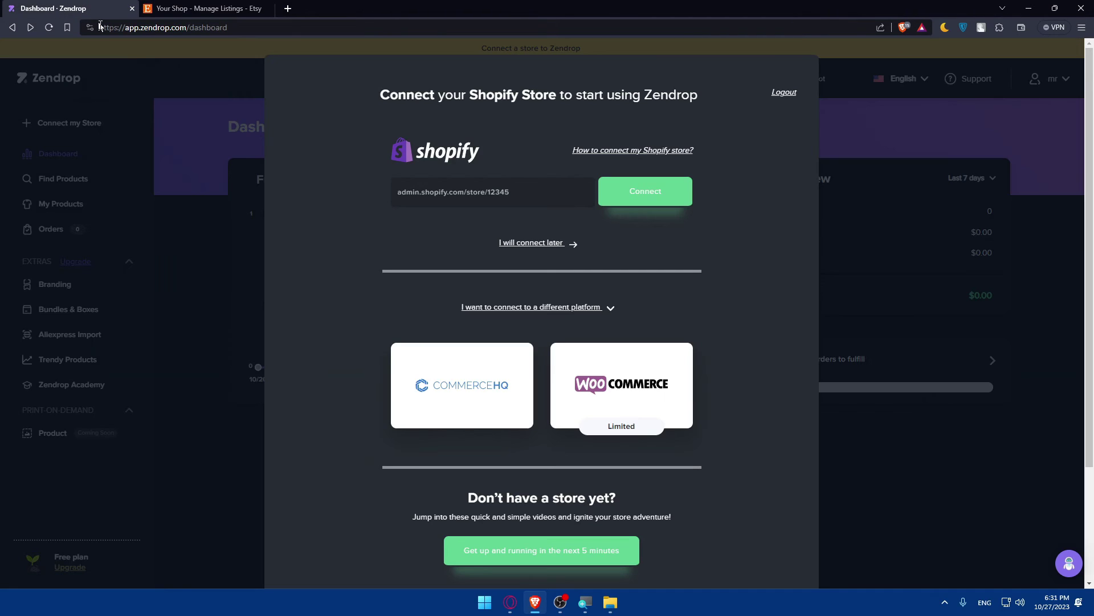
Dismiss Zendrop's Shopify connection prompt and bring up the browser's page context menu
click(92, 8)
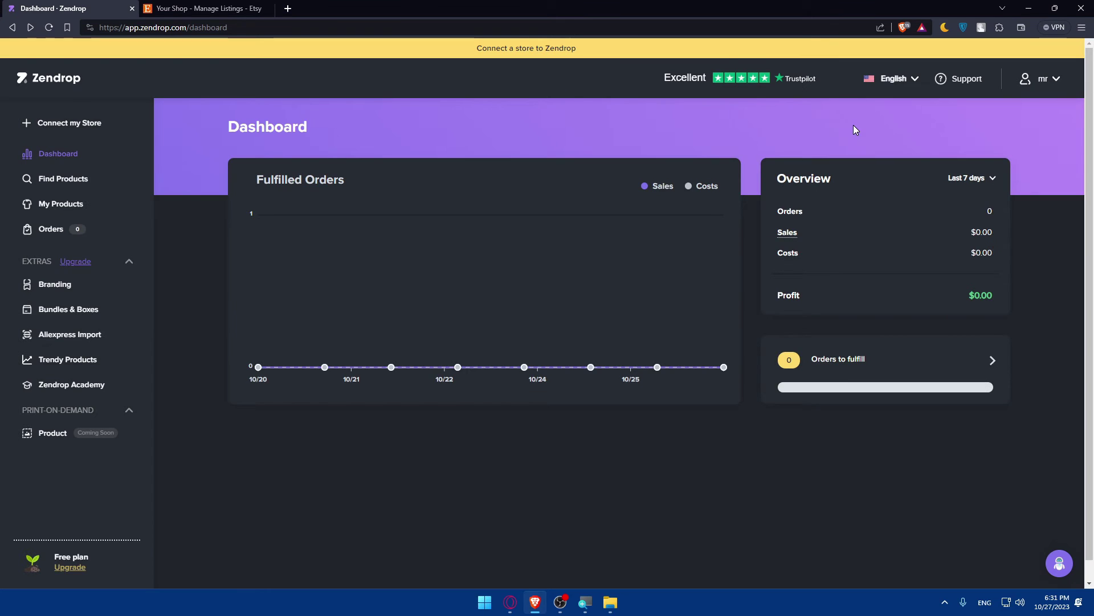
click(855, 128)
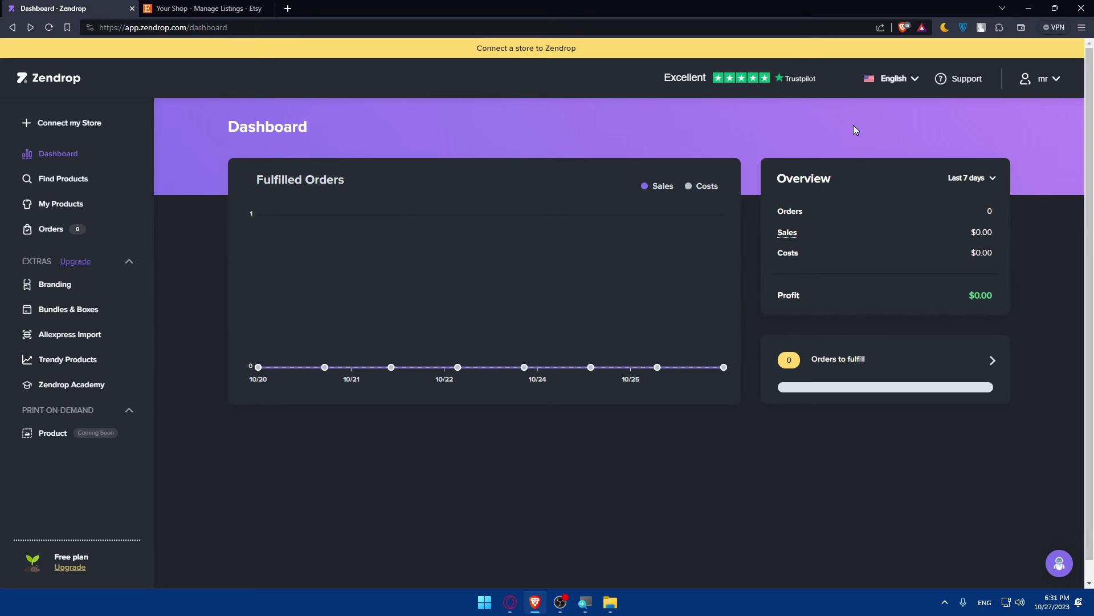
right_click(853, 125)
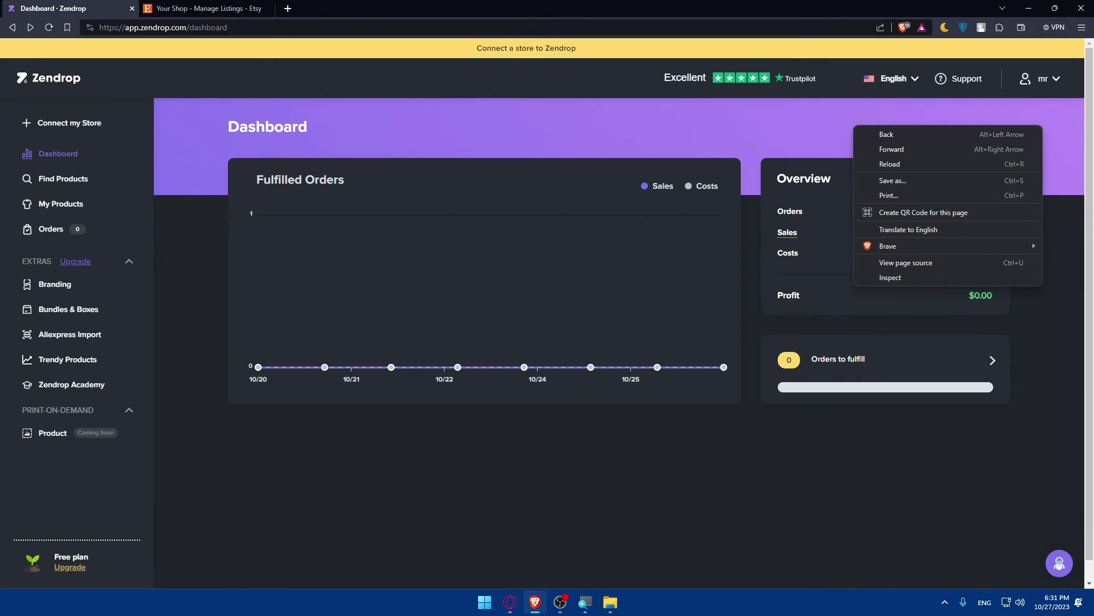